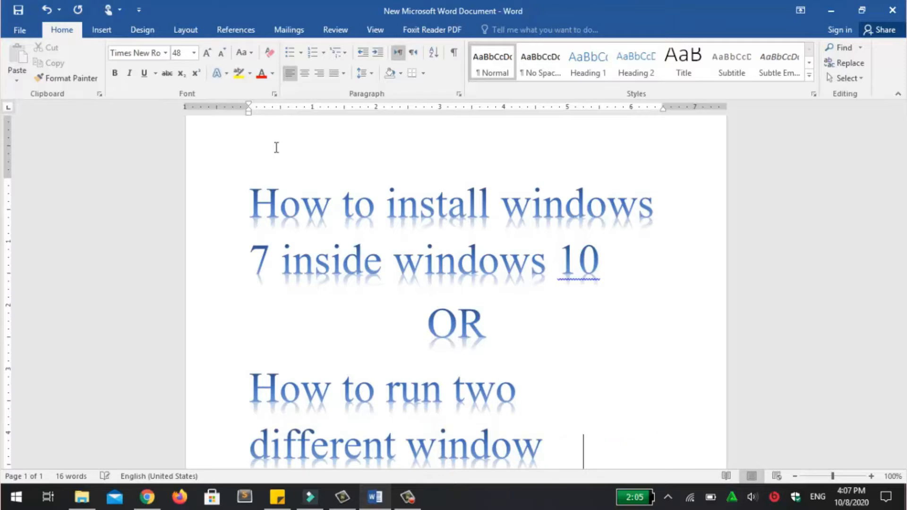
Step: Add a numbered first item reading "You will need Virtual Box." below the document's title lines
{"action": "key", "text": "Return"}
{"action": "type", "text": "1"}
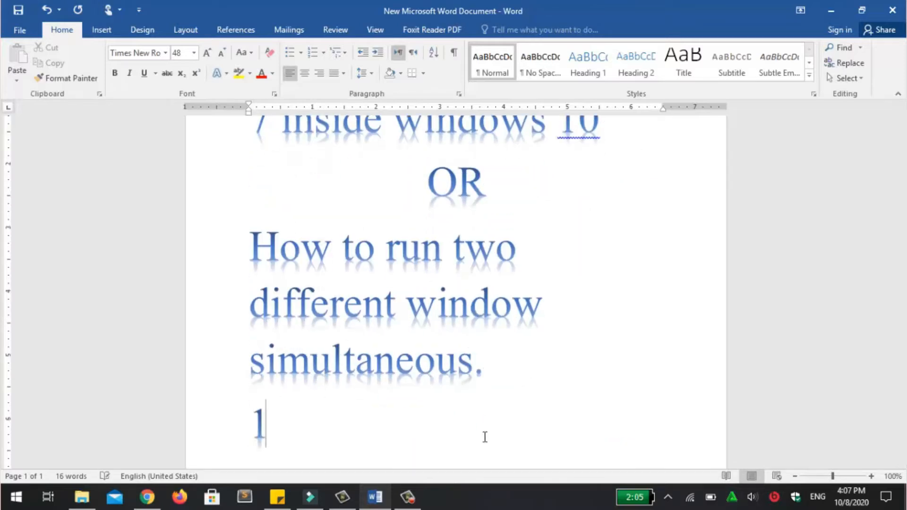
{"action": "type", "text": ". you "}
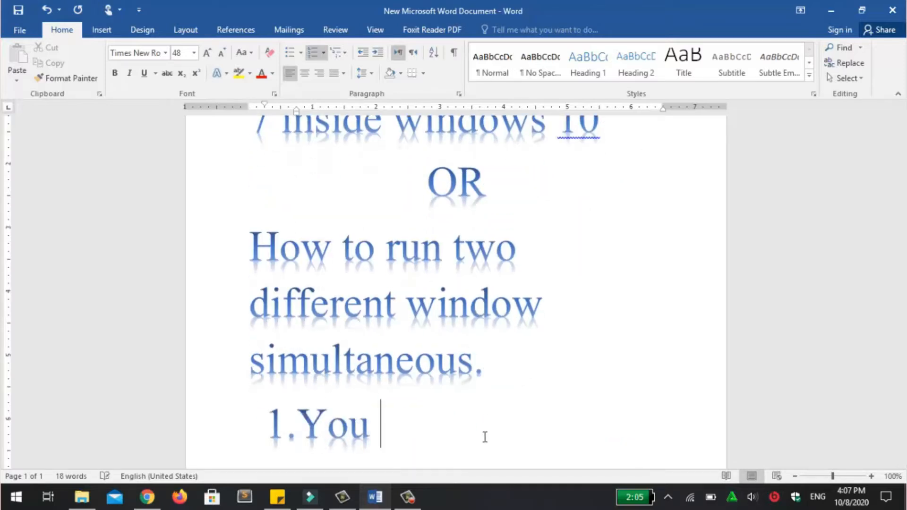
{"action": "type", "text": "will nee"}
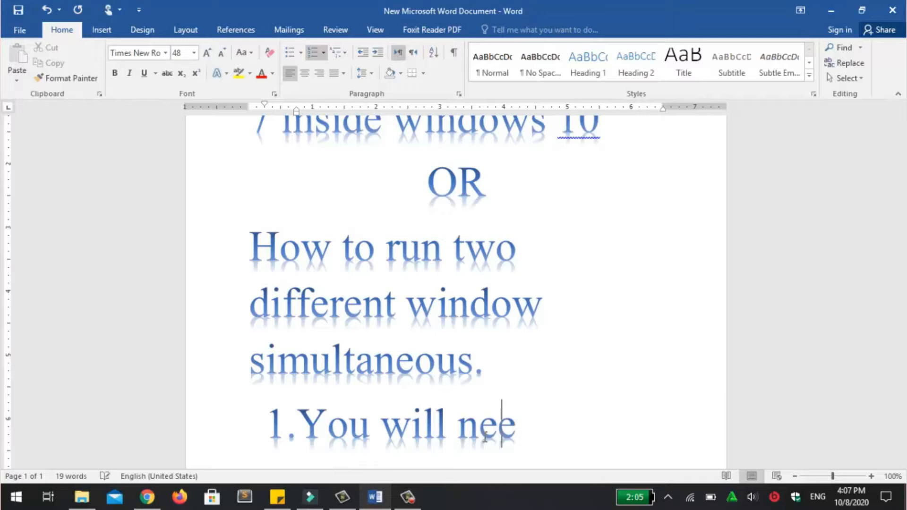
{"action": "type", "text": "d V"}
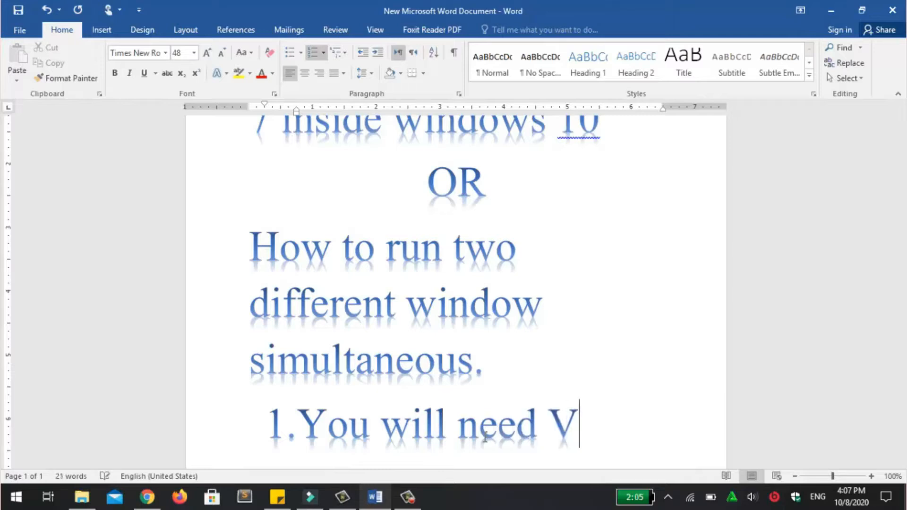
{"action": "type", "text": "irtual Box."}
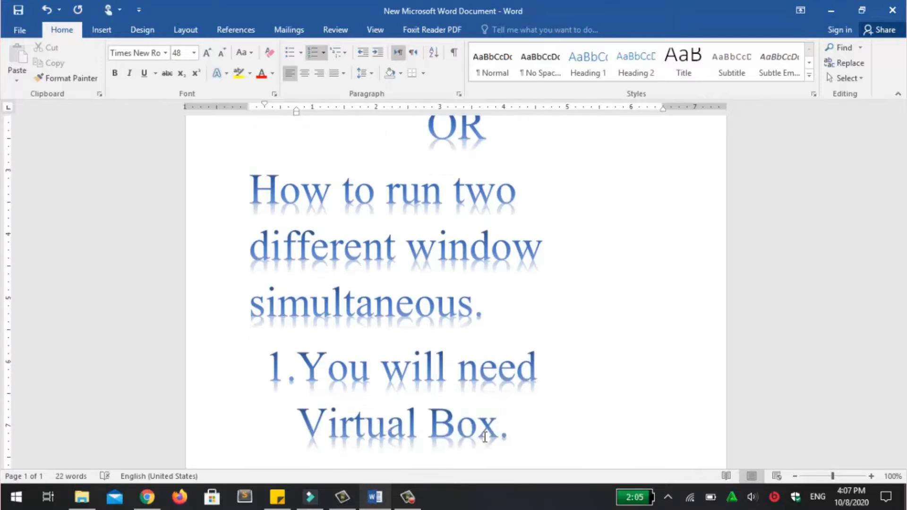
Step: Add a second numbered item reading "You will need ISO." below the Virtual Box item
{"action": "key", "text": "Return"}
{"action": "type", "text": "2"}
{"action": "key", "text": "BackSpace"}
{"action": "type", "text": "You will "}
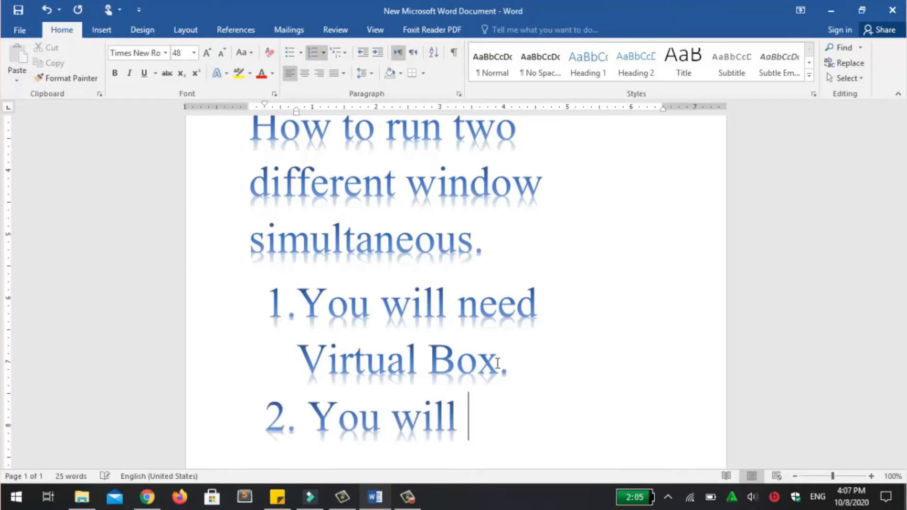
{"action": "type", "text": "need "}
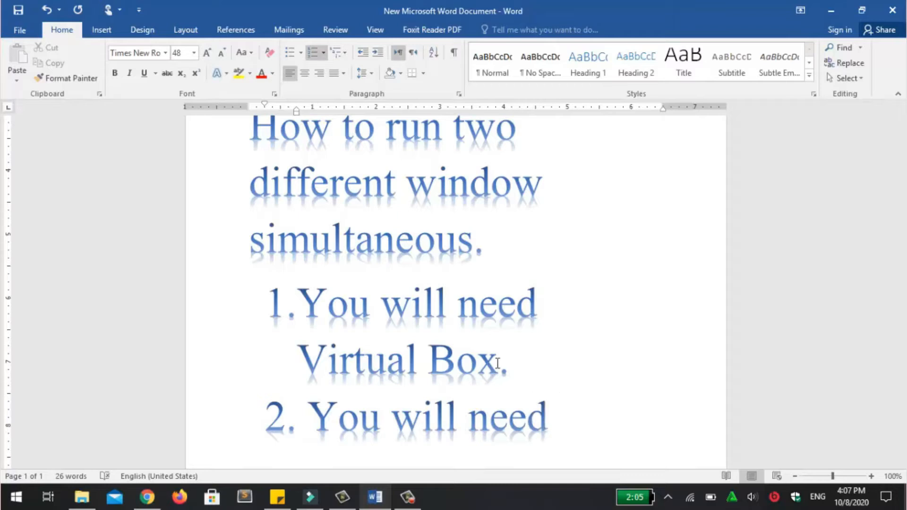
{"action": "type", "text": "ISO"}
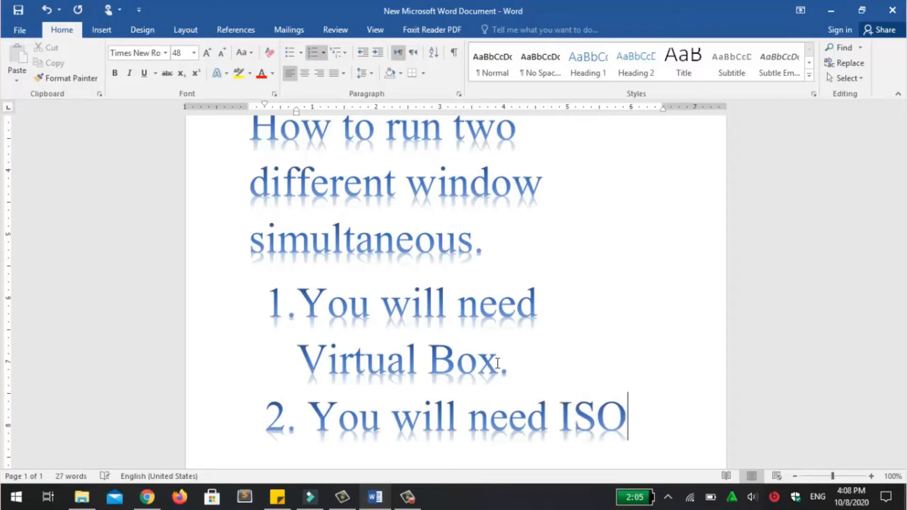
{"action": "type", "text": "."}
{"action": "key", "text": "BackSpace"}
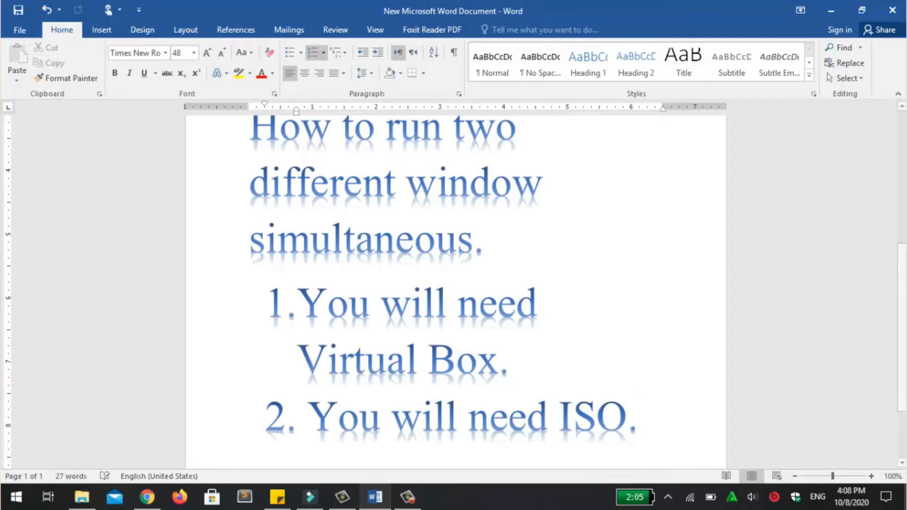
Step: Switch to Chrome and open the Oracle VM VirtualBox site from the "virtualbox download" search results
{"action": "left_click", "coordinate": [408, 497]}
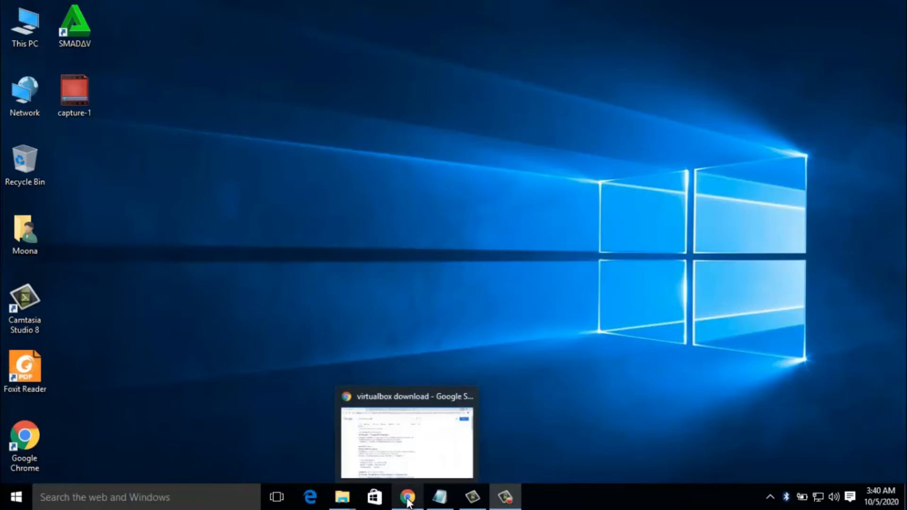
{"action": "left_click", "coordinate": [407, 499]}
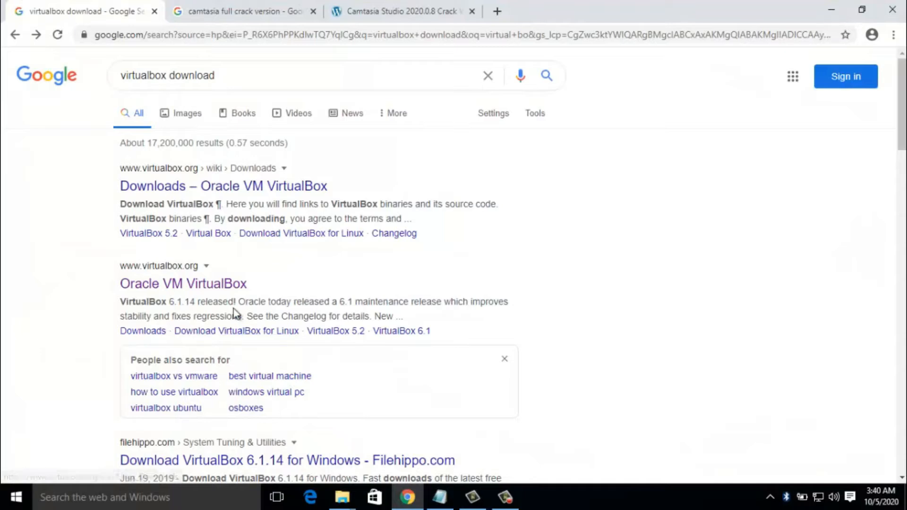
{"action": "left_click", "coordinate": [209, 285]}
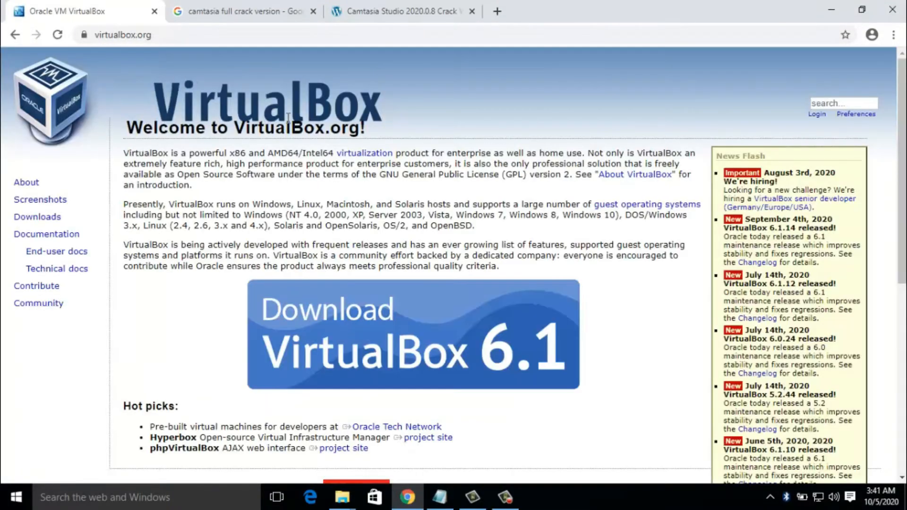
Step: Go to the VirtualBox 6.1 download page and download the 6.1.14 platform package for Windows hosts
{"action": "scroll", "coordinate": [600, 195], "scroll_direction": "down", "scroll_amount": 2}
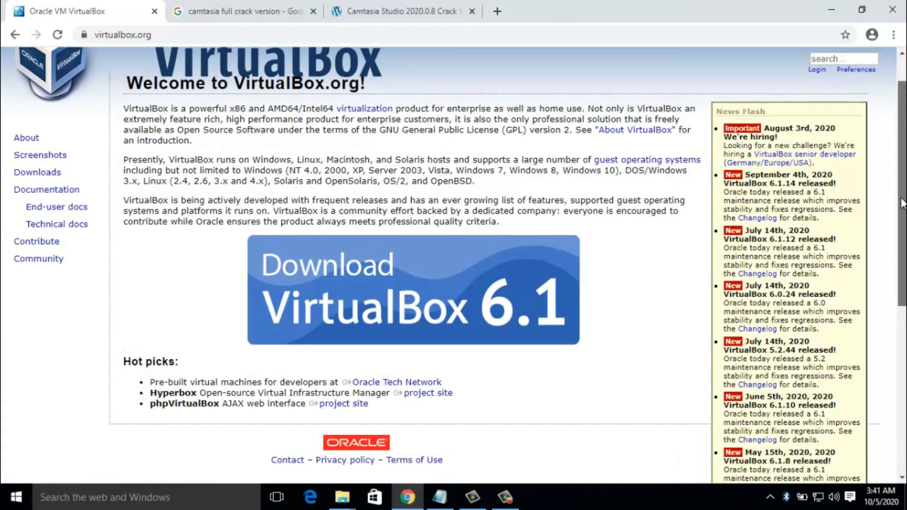
{"action": "left_click", "coordinate": [345, 250]}
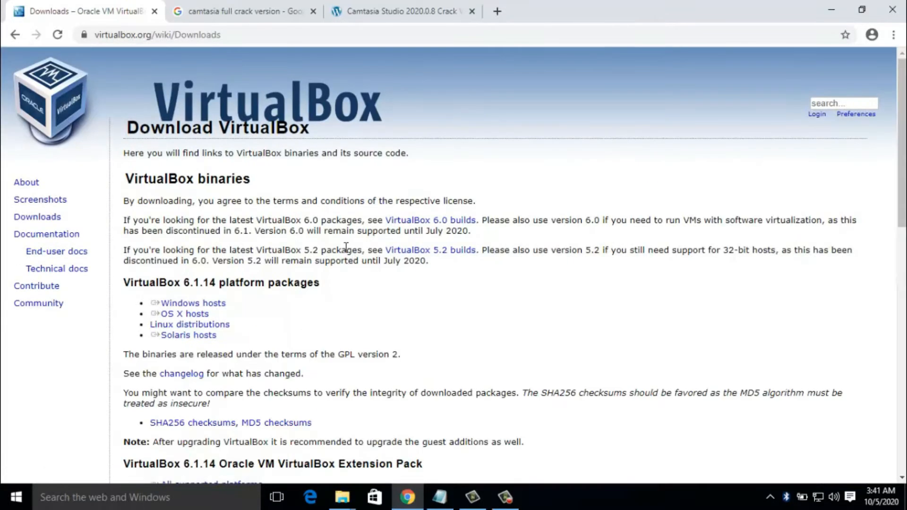
{"action": "left_click_drag", "start_coordinate": [231, 304], "coordinate": [154, 304]}
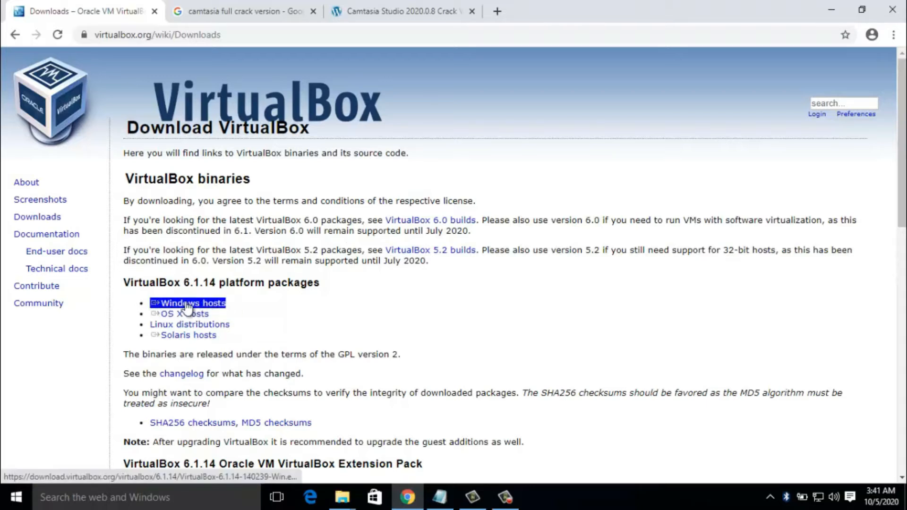
{"action": "left_click", "coordinate": [189, 306]}
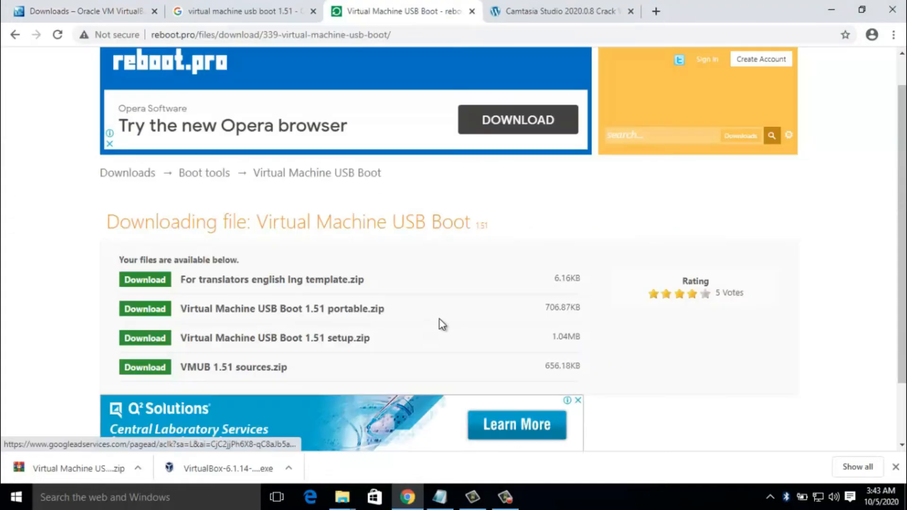
Step: Show the downloaded VirtualBox-6.1.14-140239-Win installer in its folder and run it as administrator
{"action": "left_click", "coordinate": [288, 470]}
{"action": "left_click", "coordinate": [303, 423]}
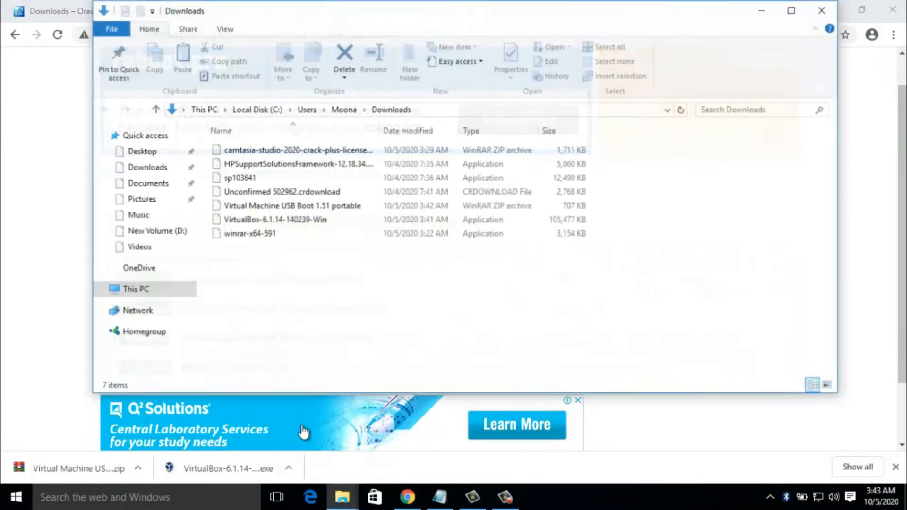
{"action": "right_click", "coordinate": [253, 222]}
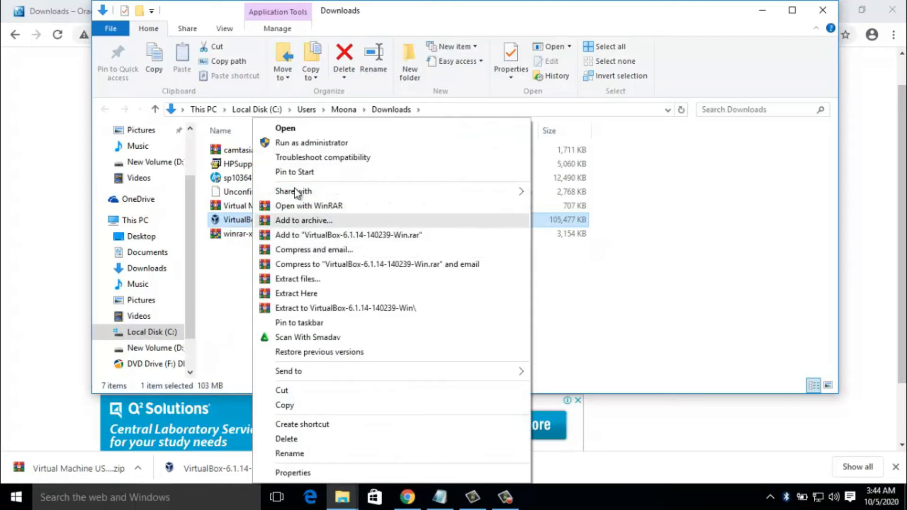
{"action": "left_click", "coordinate": [299, 147]}
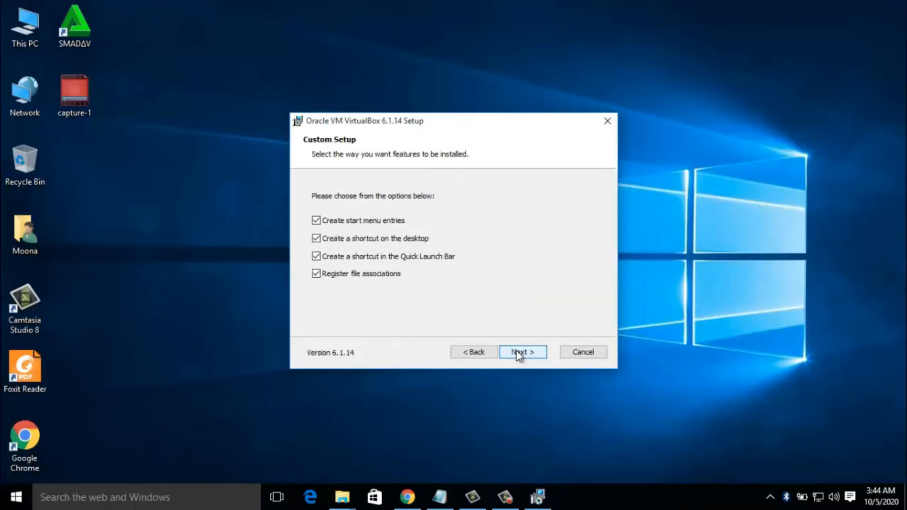
Step: Install VirtualBox 6.1.14 with the default shortcut options, accept the Oracle device software, and finish setup with VirtualBox starting after installation
{"action": "left_click", "coordinate": [519, 353]}
{"action": "left_click", "coordinate": [520, 352]}
{"action": "left_click", "coordinate": [519, 353]}
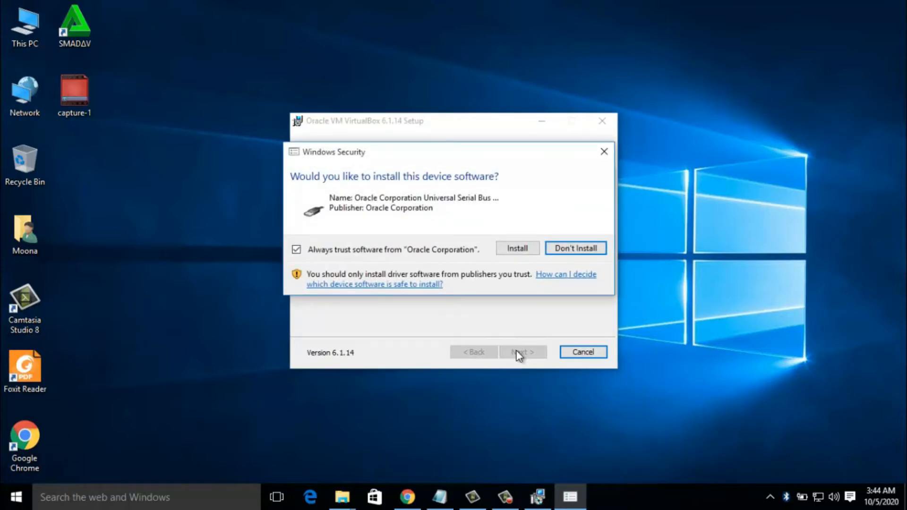
{"action": "left_click", "coordinate": [527, 249]}
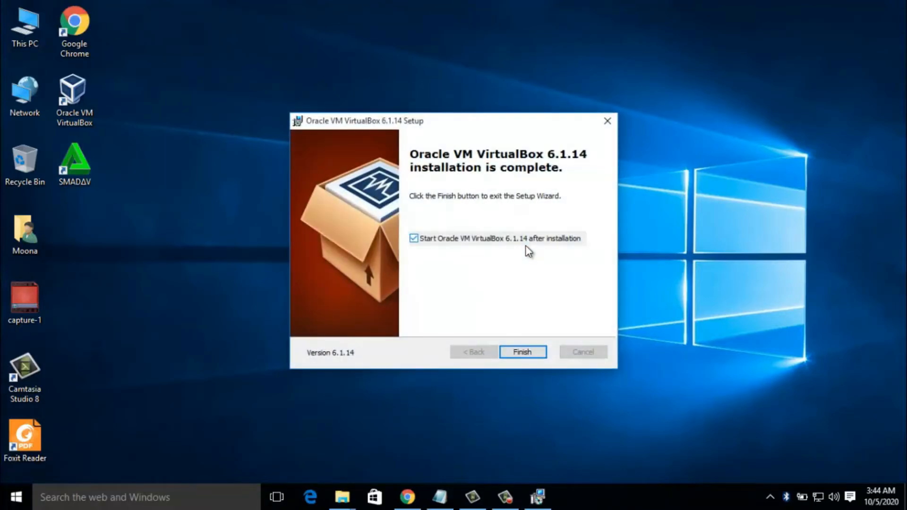
{"action": "left_click", "coordinate": [520, 356]}
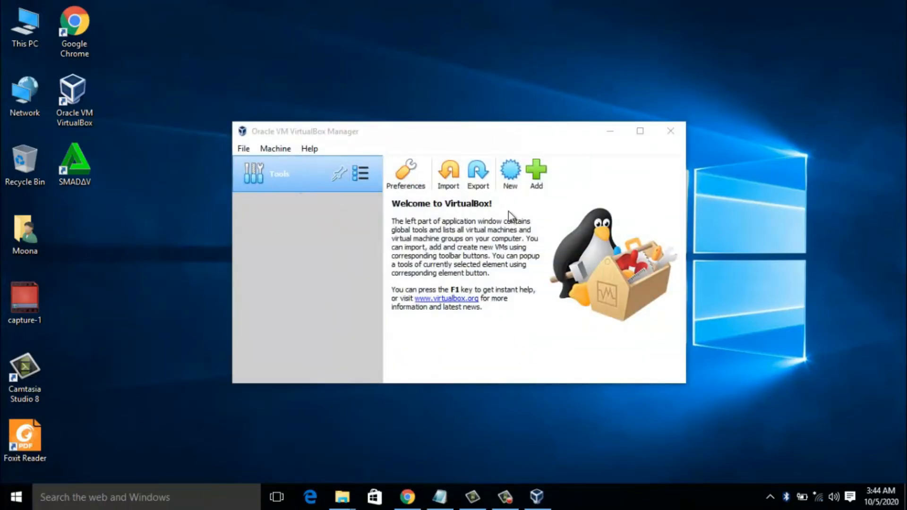
Step: Start a new virtual machine named "Windows 7" for Microsoft Windows, Windows 7 (64-bit), with 2048 MB of memory
{"action": "left_click", "coordinate": [509, 181]}
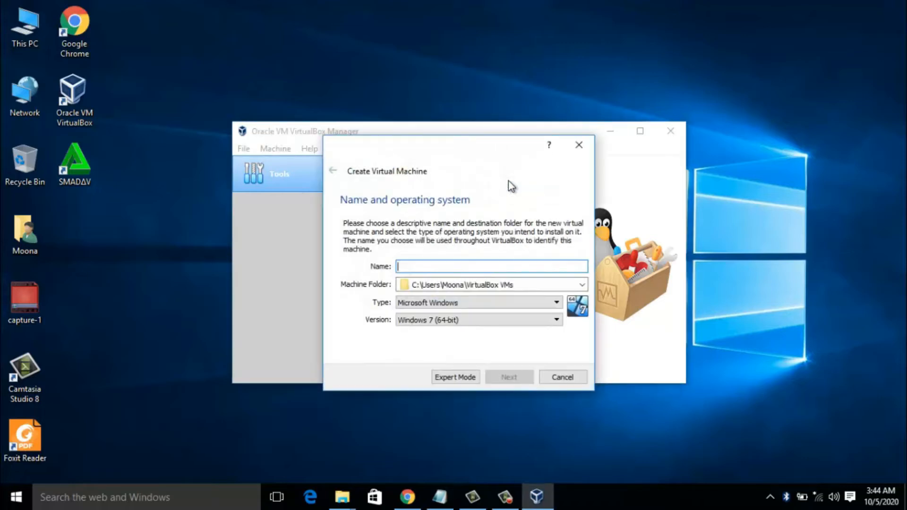
{"action": "type", "text": "W"}
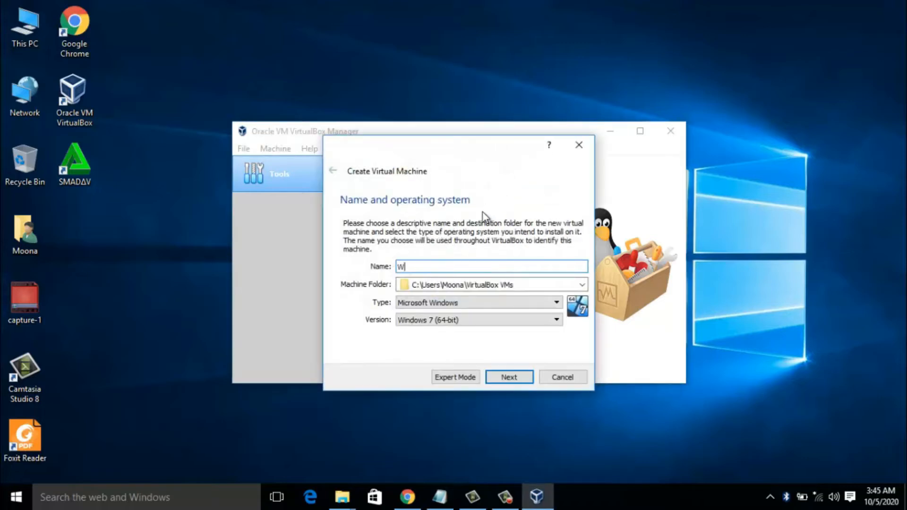
{"action": "type", "text": "indows 7"}
{"action": "left_click", "coordinate": [509, 377]}
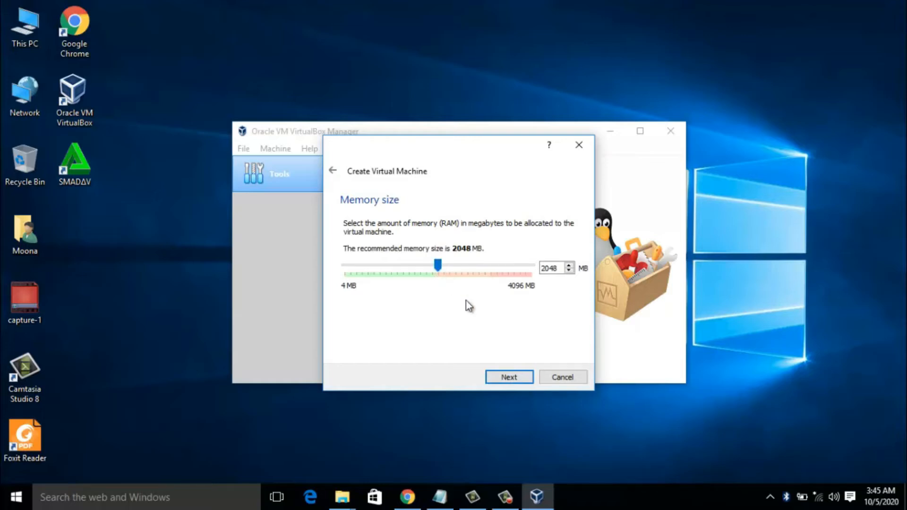
{"action": "left_click", "coordinate": [510, 377]}
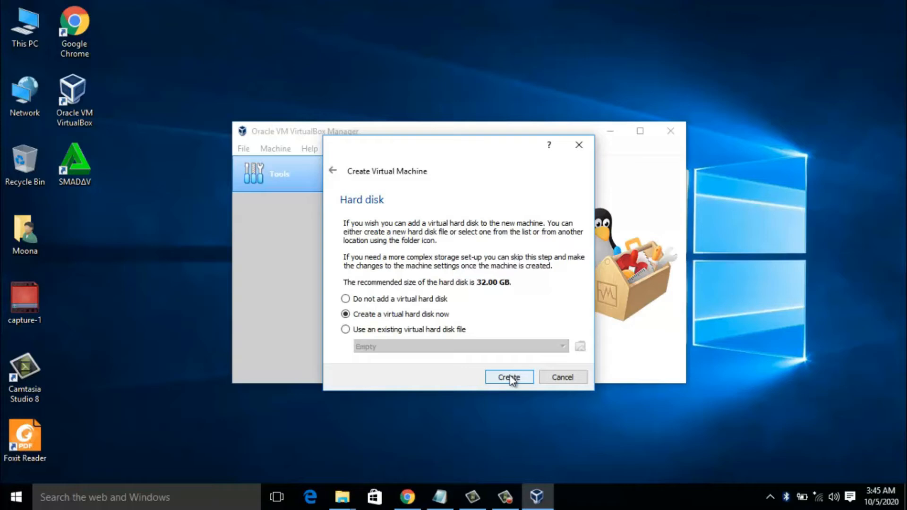
Step: Set up a new virtual hard disk for the machine as a dynamically allocated VDI of 10.98 GB
{"action": "left_click", "coordinate": [509, 377]}
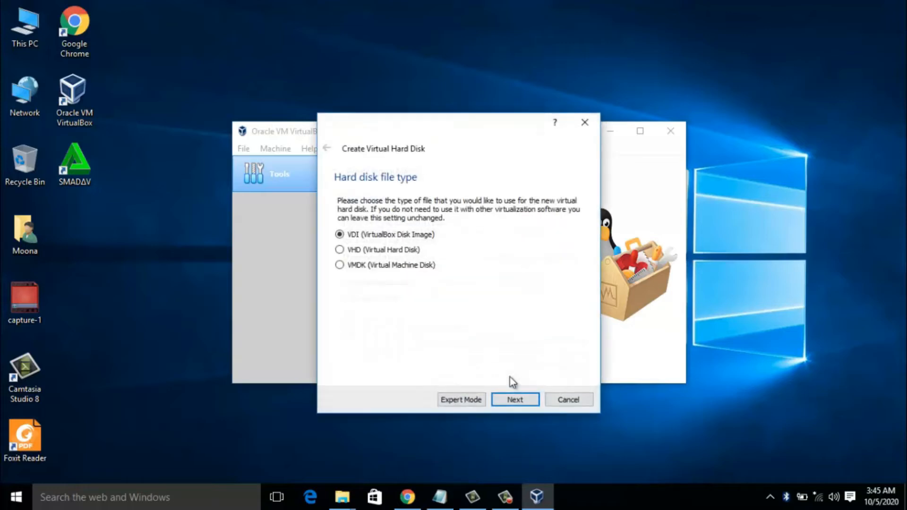
{"action": "left_click", "coordinate": [514, 402]}
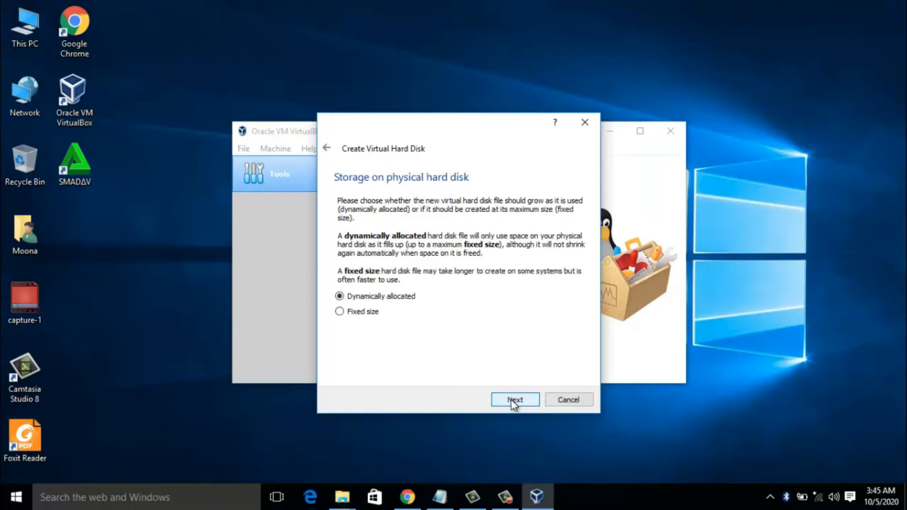
{"action": "left_click", "coordinate": [514, 401]}
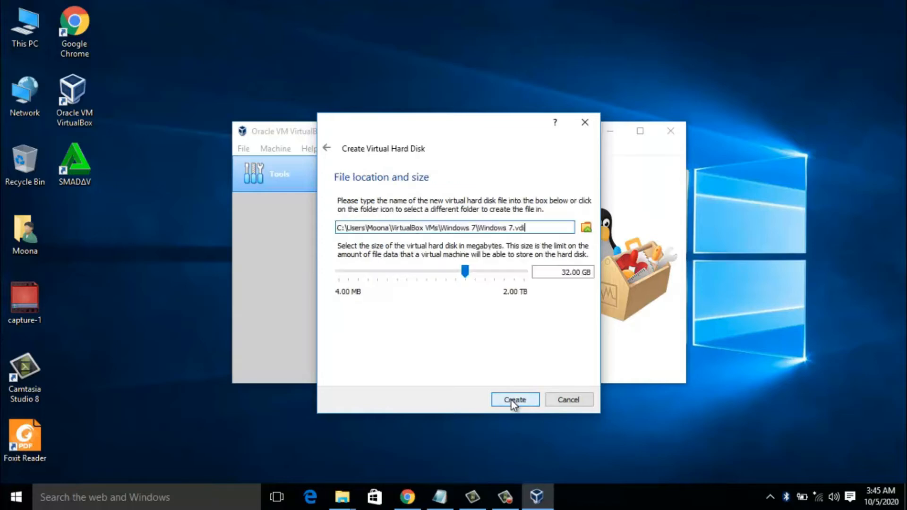
{"action": "left_click_drag", "start_coordinate": [466, 273], "coordinate": [451, 271]}
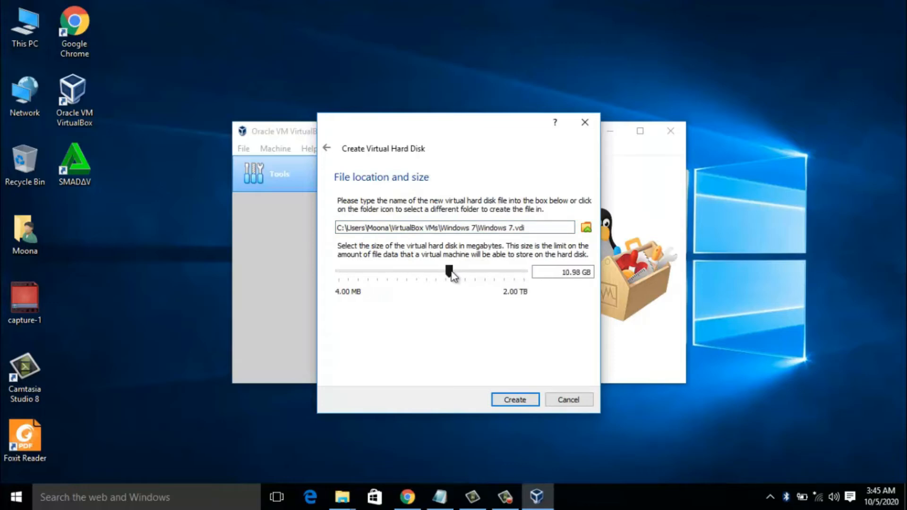
Step: Set the virtual hard disk's location to D:\Windows 7.vdi and create the disk
{"action": "left_click", "coordinate": [585, 227]}
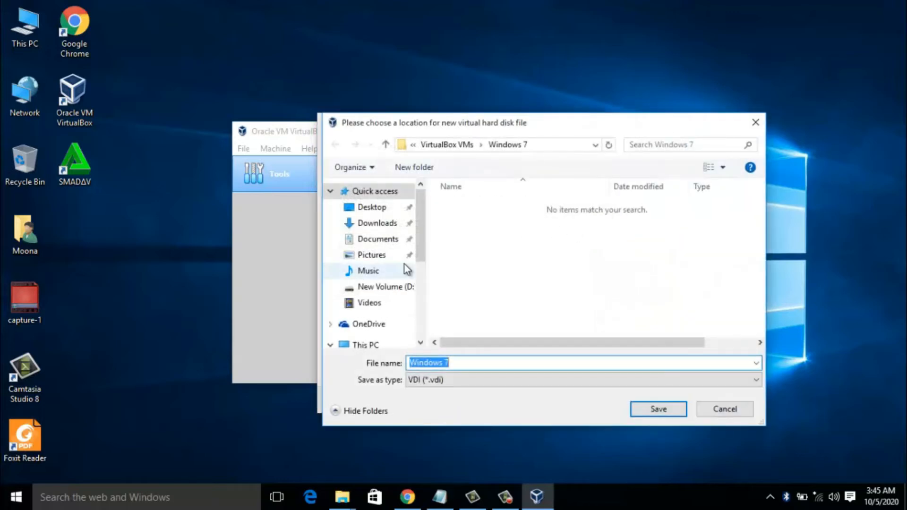
{"action": "left_click_drag", "start_coordinate": [419, 253], "coordinate": [404, 319]}
{"action": "left_click", "coordinate": [402, 319]}
{"action": "left_click", "coordinate": [650, 410]}
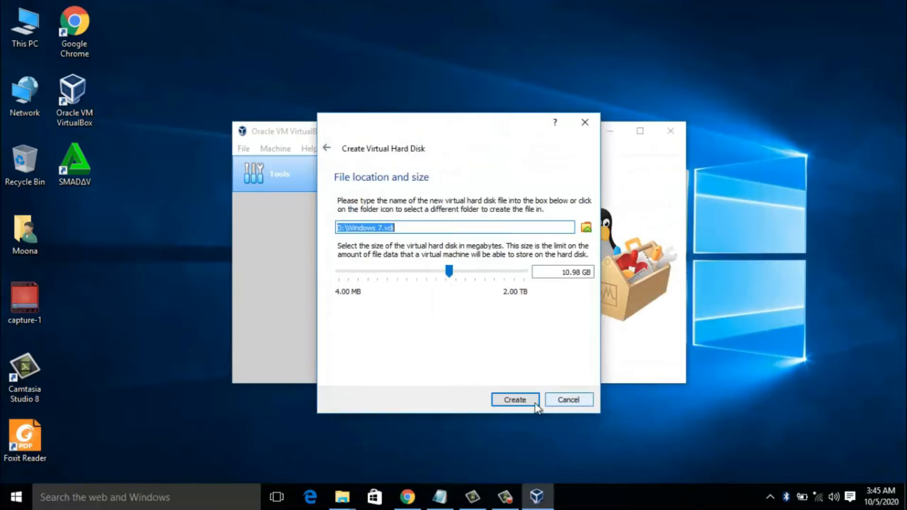
{"action": "left_click", "coordinate": [511, 406]}
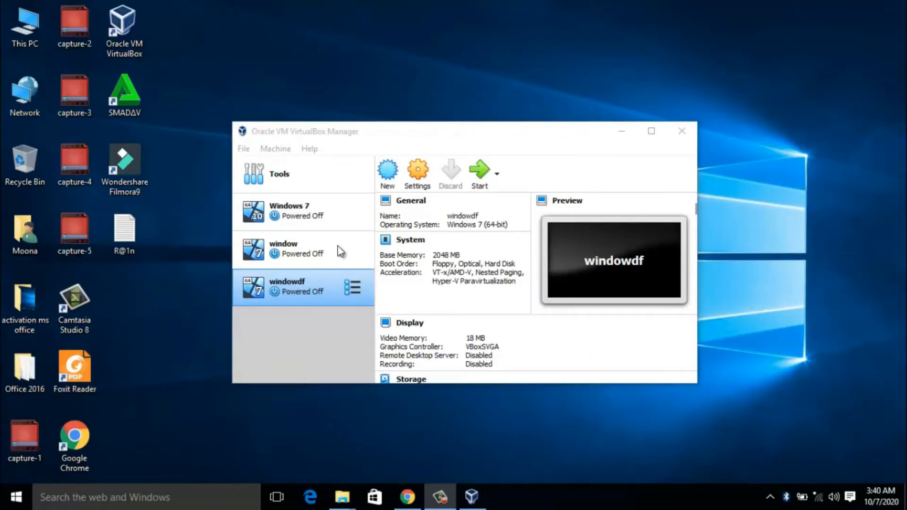
Step: Start a new virtual machine named "jarvis" for Microsoft Windows, Windows 7 (64-bit), with 2048 MB of memory
{"action": "left_click", "coordinate": [388, 177]}
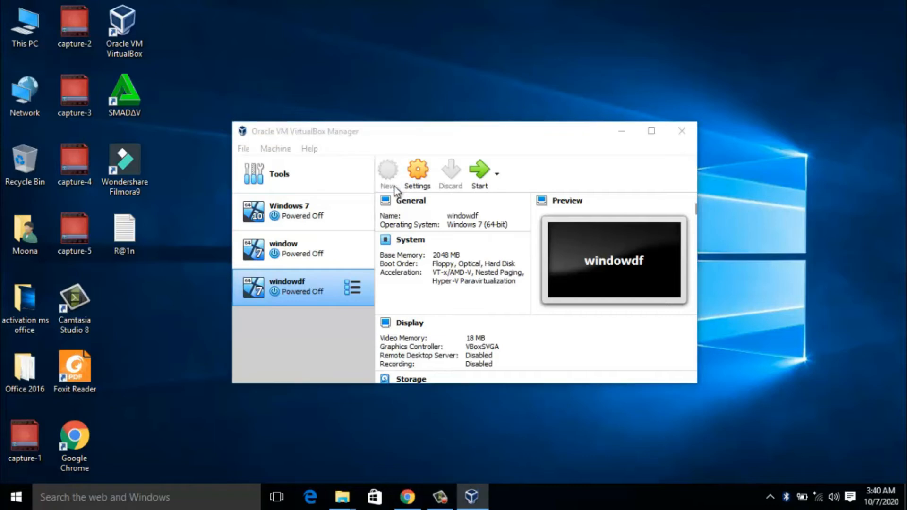
{"action": "type", "text": "ja"}
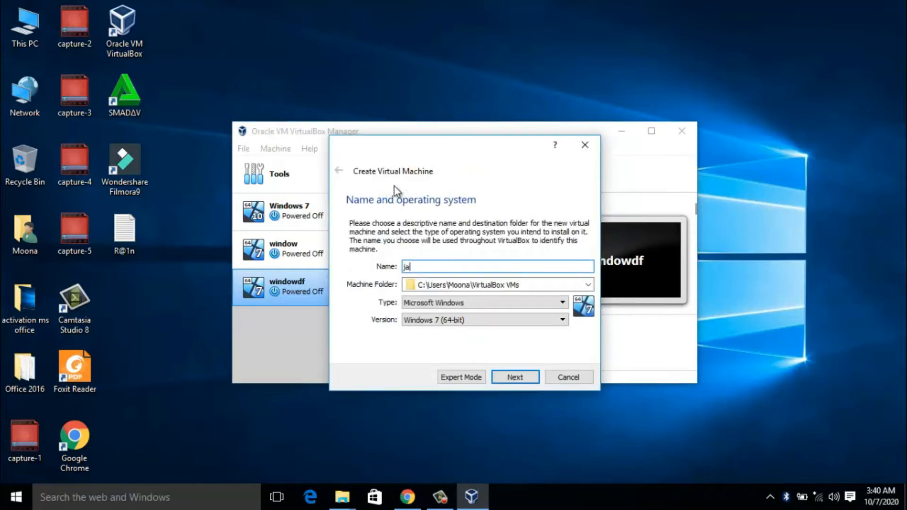
{"action": "type", "text": "rvis"}
{"action": "left_click", "coordinate": [512, 378]}
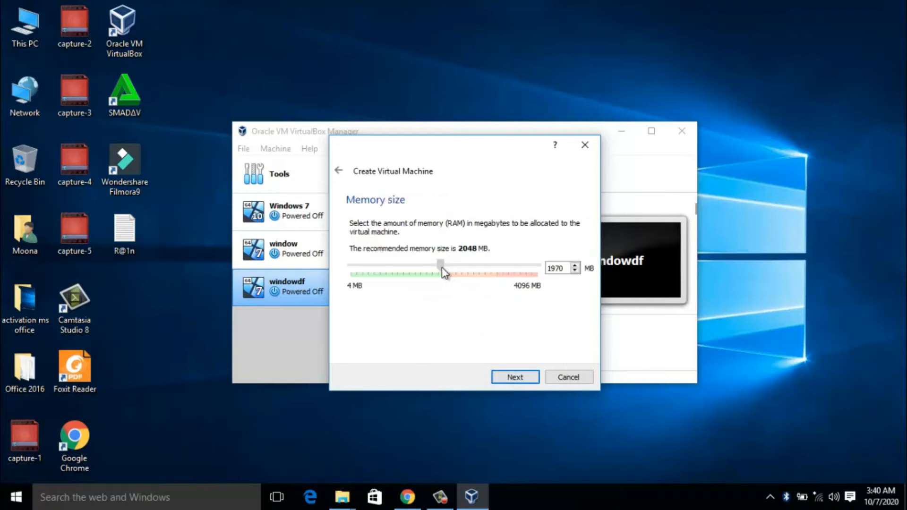
{"action": "left_click", "coordinate": [506, 375]}
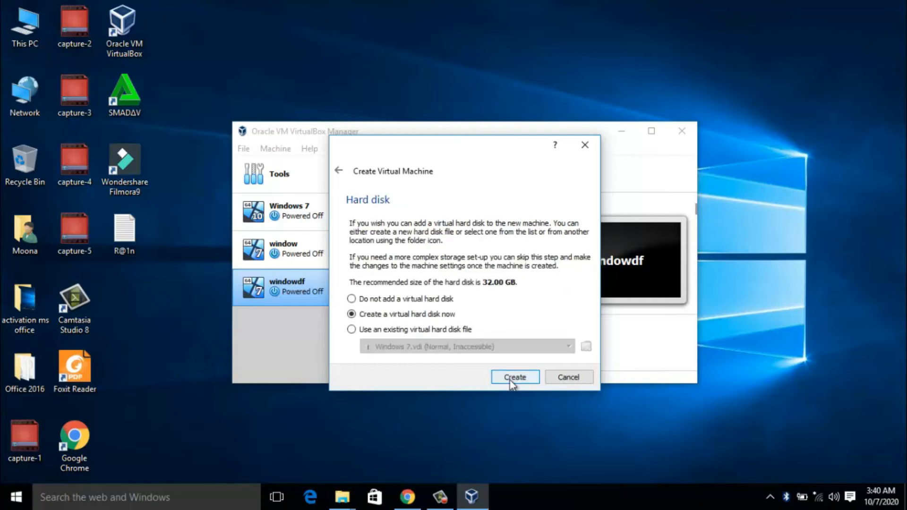
Step: Choose to create a virtual hard disk for the machine as a dynamically allocated VDI
{"action": "left_click", "coordinate": [509, 381]}
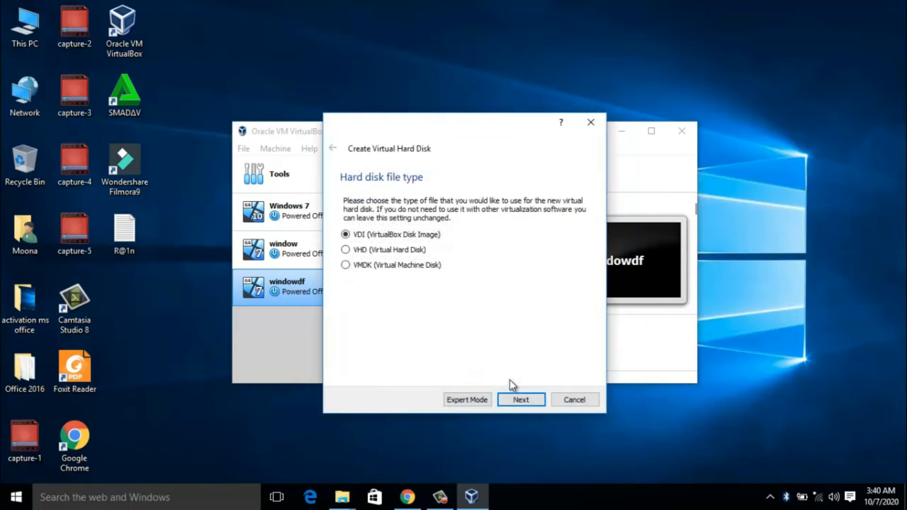
{"action": "left_click", "coordinate": [520, 402]}
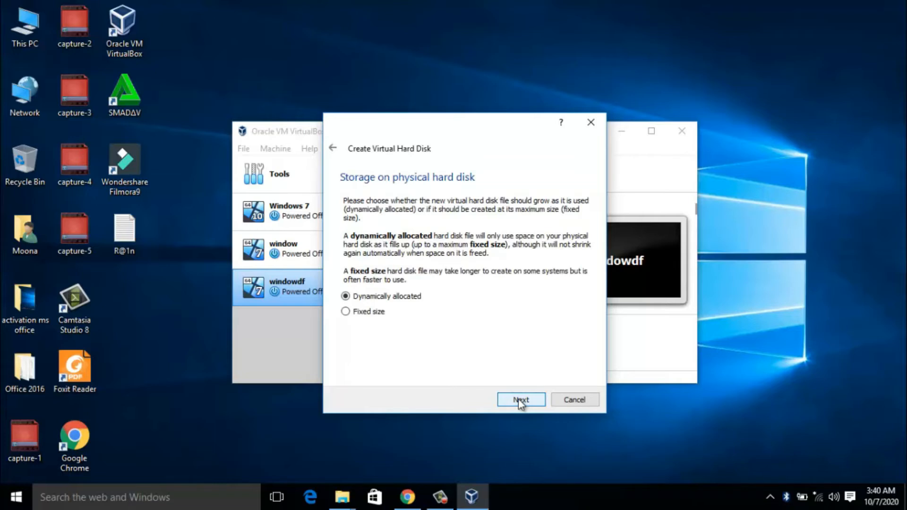
{"action": "left_click", "coordinate": [520, 401]}
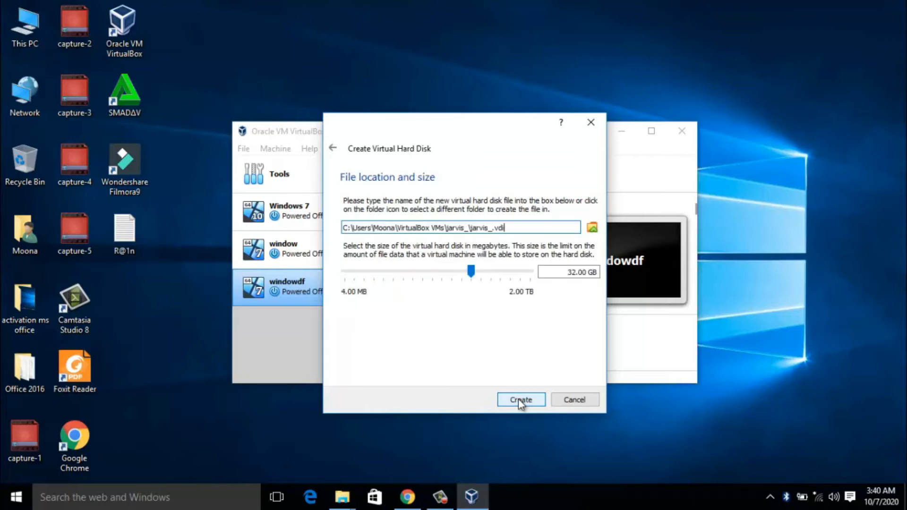
Step: Set the virtual hard disk's location to D:\jarvis_.vdi and its size to 12.62 GB, and create it
{"action": "left_click", "coordinate": [588, 231]}
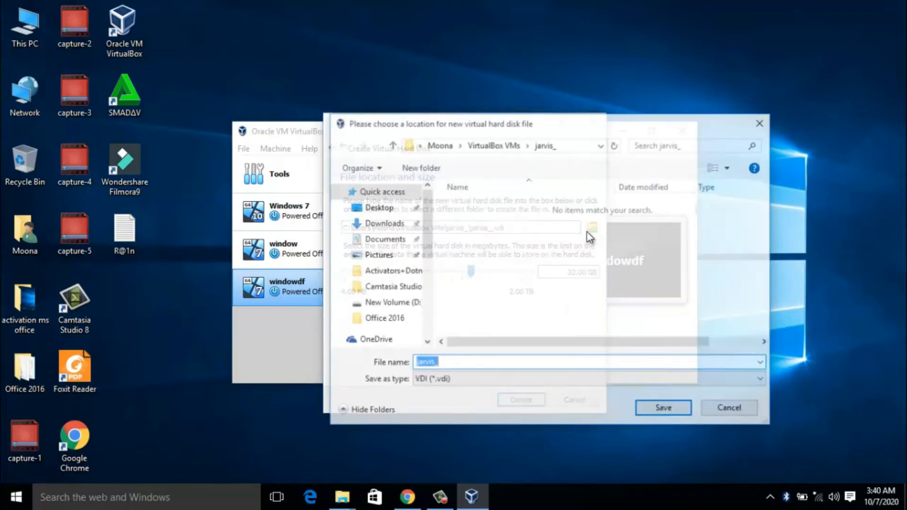
{"action": "scroll", "coordinate": [427, 243], "scroll_direction": "down", "scroll_amount": 1}
{"action": "mouse_move", "coordinate": [427, 243]}
{"action": "left_mouse_down"}
{"action": "mouse_move", "coordinate": [423, 264]}
{"action": "mouse_move", "coordinate": [424, 256]}
{"action": "left_mouse_up"}
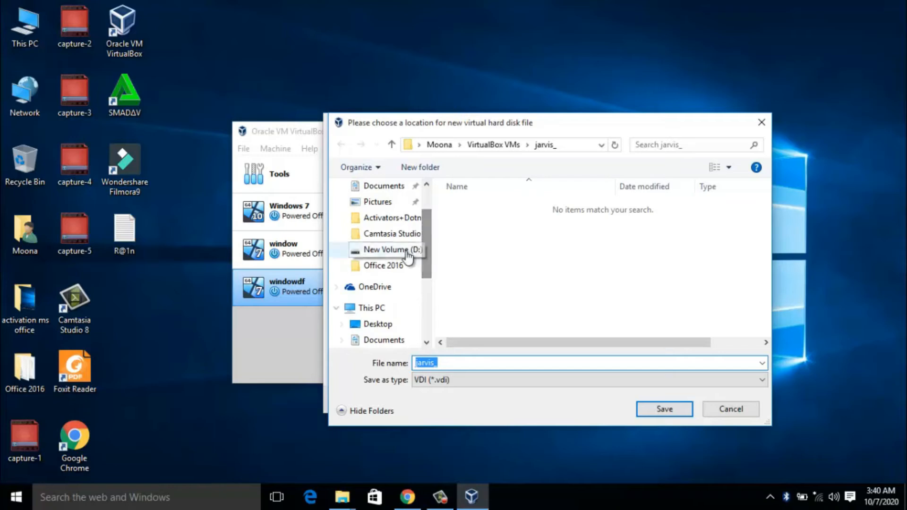
{"action": "left_click", "coordinate": [407, 254]}
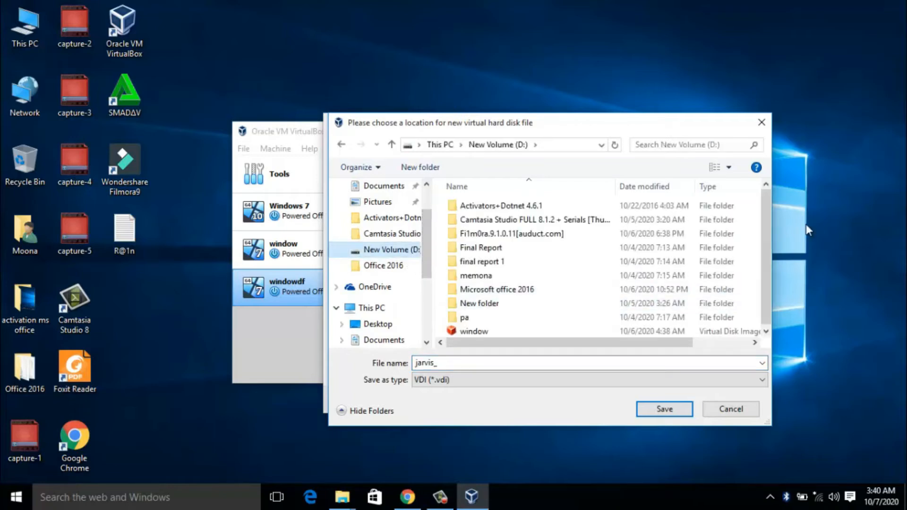
{"action": "left_click", "coordinate": [653, 413]}
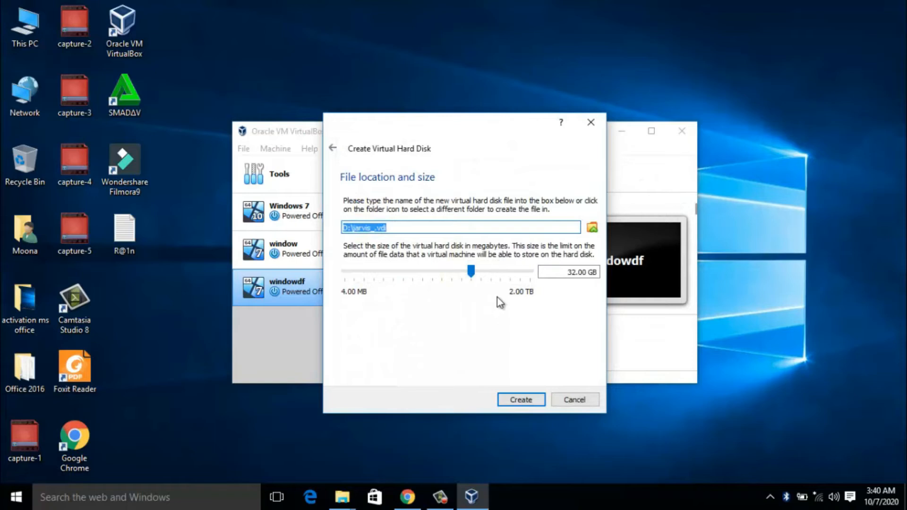
{"action": "left_click_drag", "start_coordinate": [471, 271], "coordinate": [459, 274]}
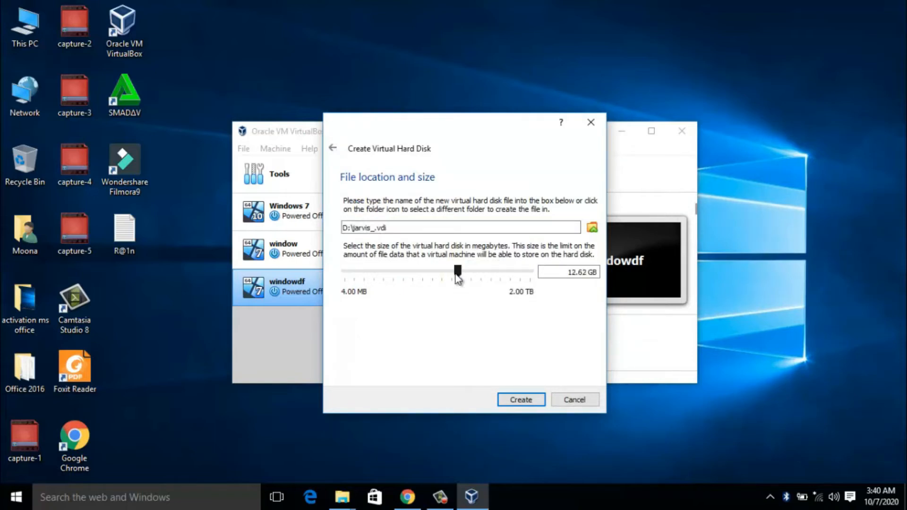
{"action": "left_click", "coordinate": [520, 403]}
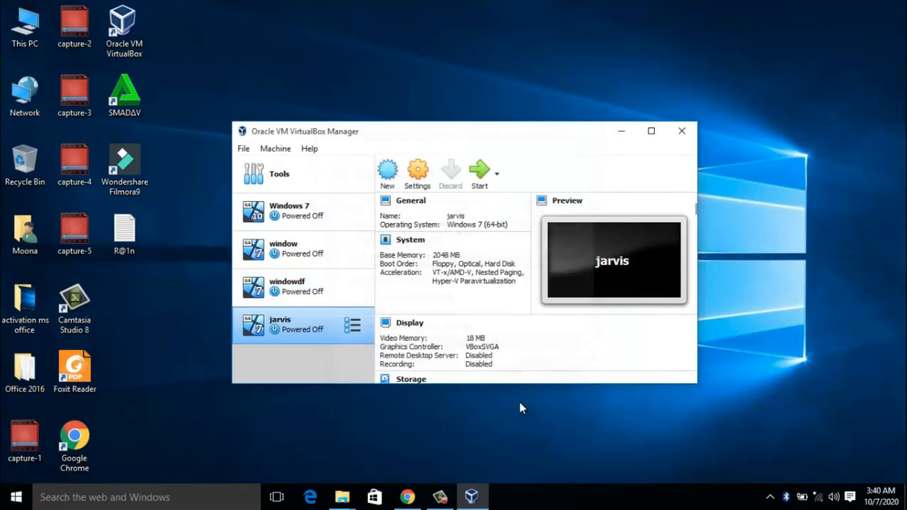
Step: Start the jarvis virtual machine with JARVIS-BOOT_2.iso from New Volume (D:) as its start-up disk
{"action": "left_click", "coordinate": [480, 188]}
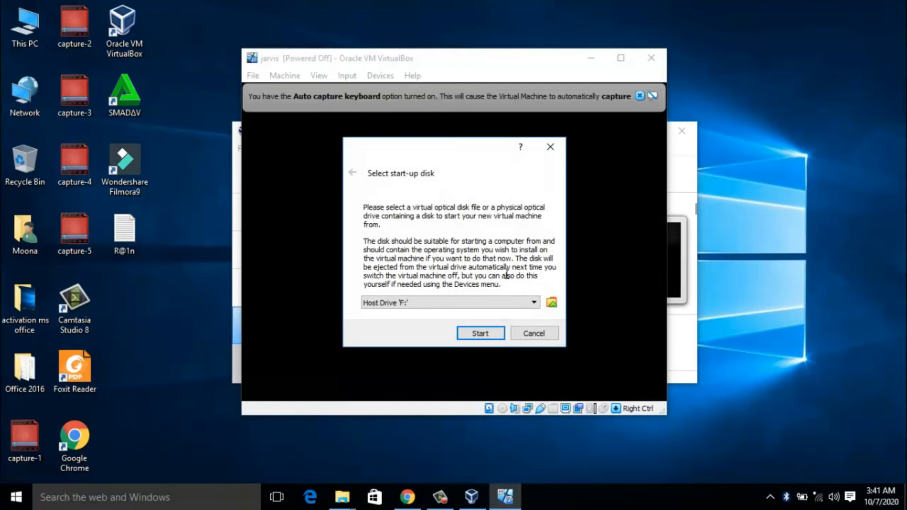
{"action": "left_click", "coordinate": [551, 303]}
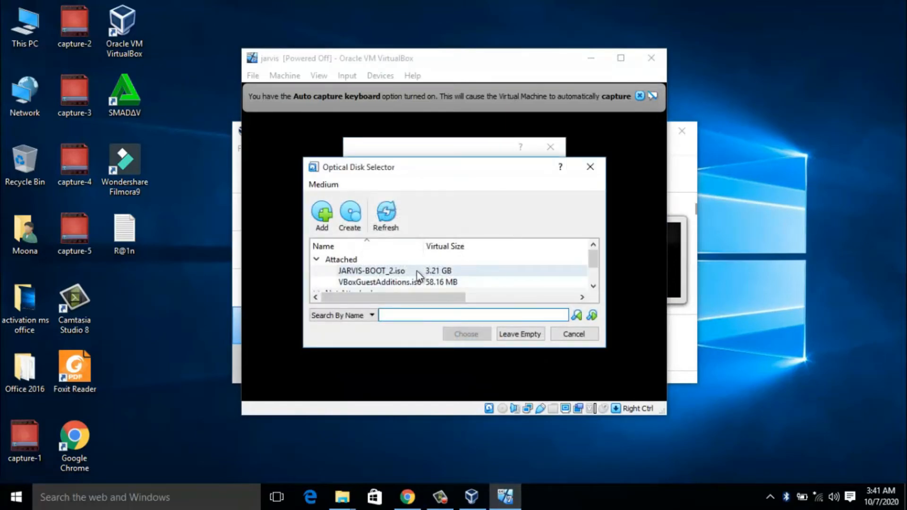
{"action": "left_click", "coordinate": [326, 218]}
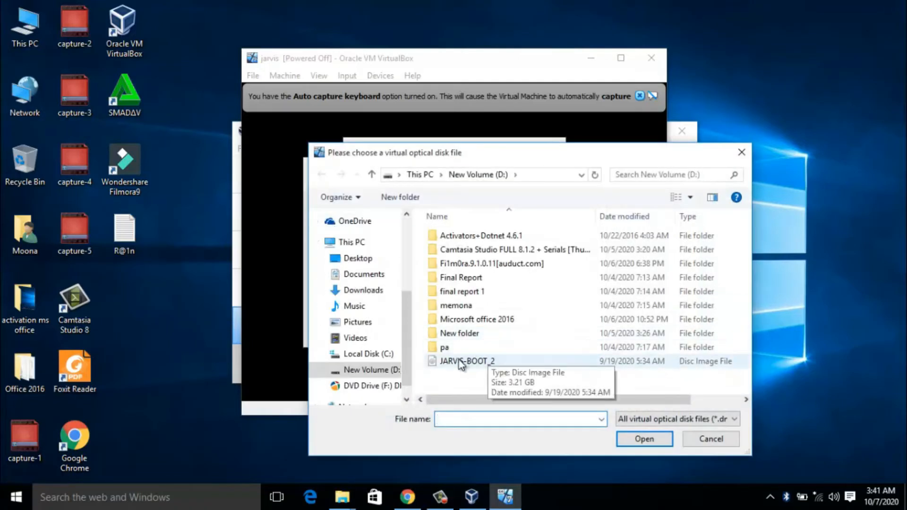
{"action": "left_click", "coordinate": [487, 362]}
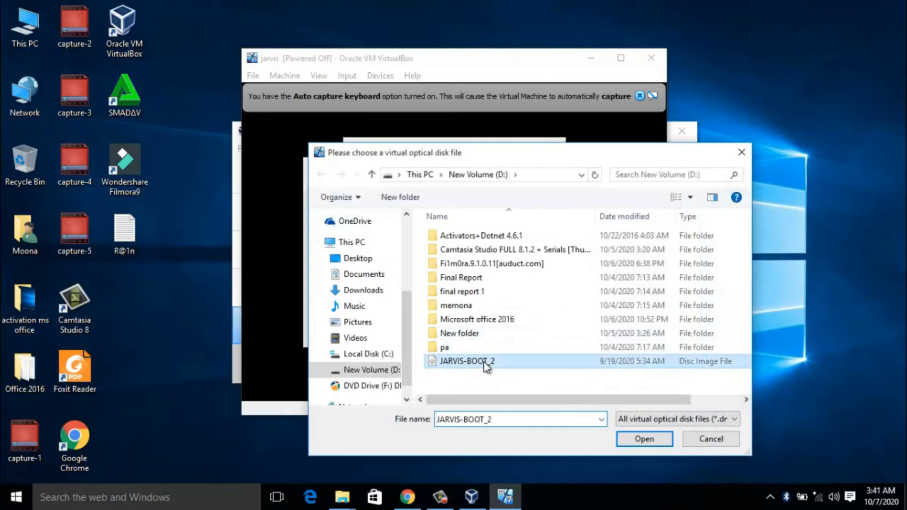
{"action": "left_click", "coordinate": [642, 444]}
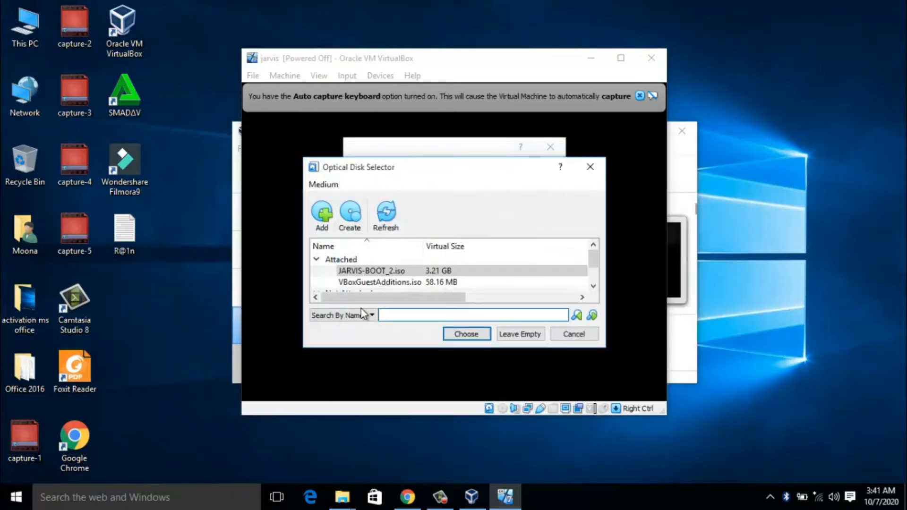
{"action": "mouse_move", "coordinate": [597, 257]}
{"action": "left_mouse_down"}
{"action": "mouse_move", "coordinate": [596, 277]}
{"action": "mouse_move", "coordinate": [597, 256]}
{"action": "left_mouse_up"}
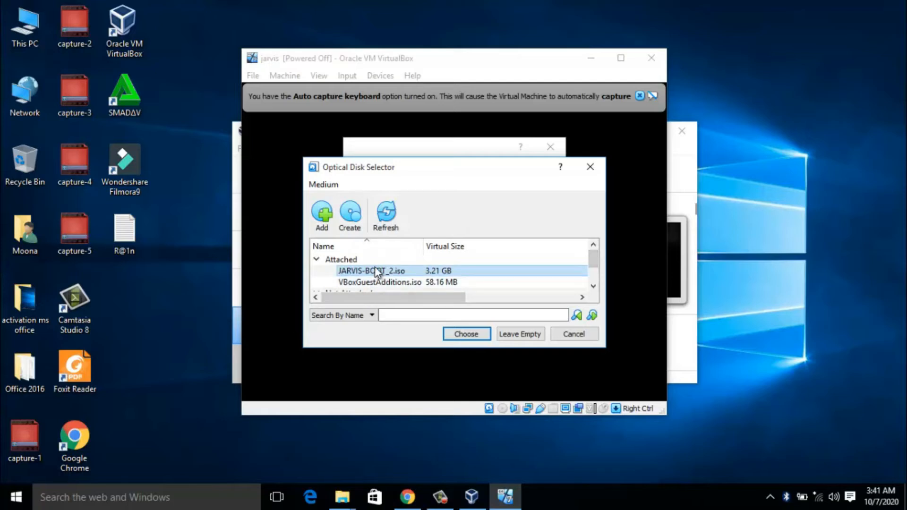
{"action": "left_click", "coordinate": [473, 335]}
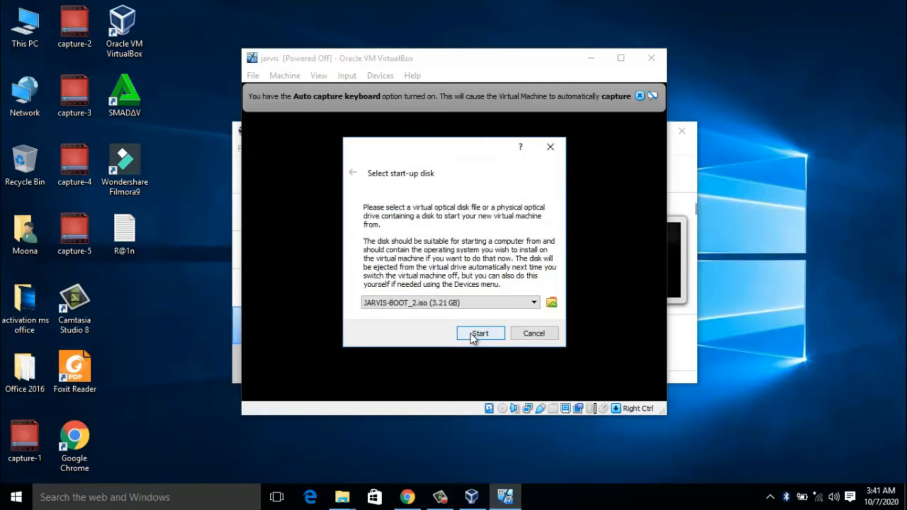
{"action": "left_click", "coordinate": [471, 333]}
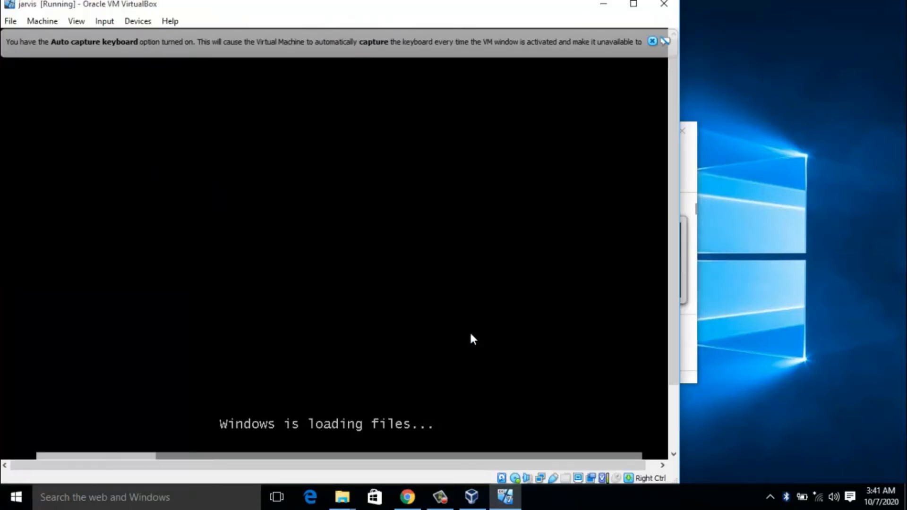
Step: Dismiss the keyboard capture and mouse pointer integration notices and reposition the virtual machine window on the desktop at its normal size
{"action": "left_click_drag", "start_coordinate": [488, 12], "coordinate": [648, 27]}
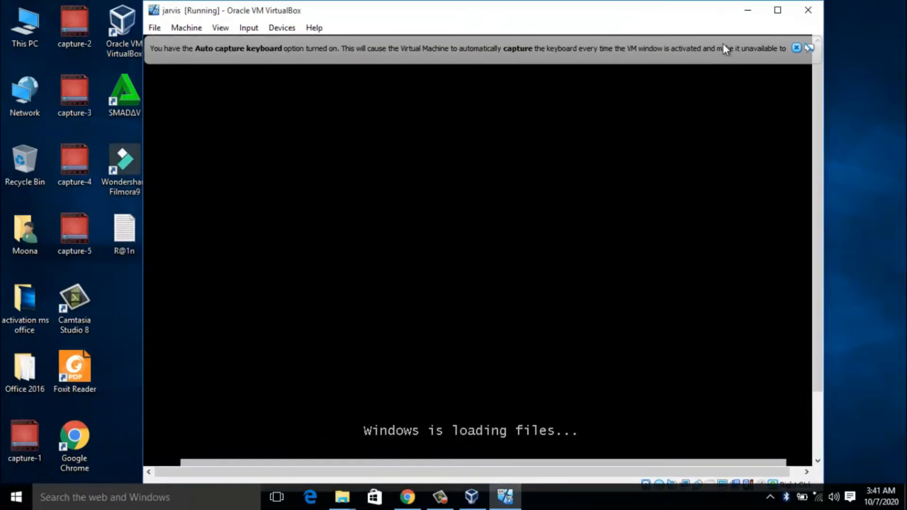
{"action": "left_click", "coordinate": [797, 49]}
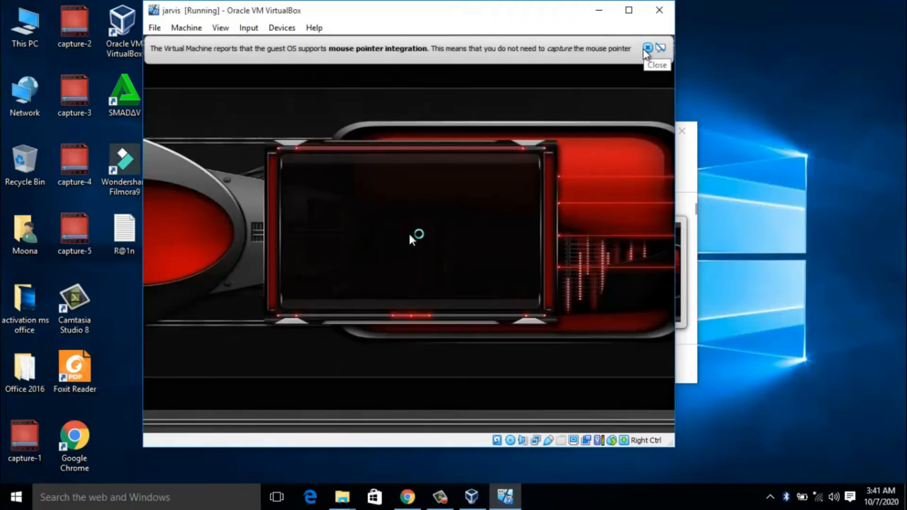
{"action": "left_click", "coordinate": [646, 48]}
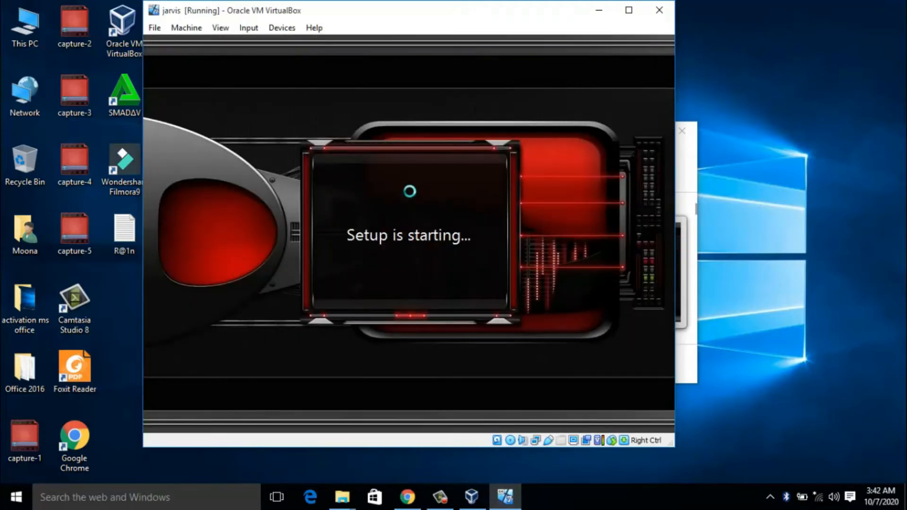
{"action": "left_click_drag", "start_coordinate": [401, 14], "coordinate": [448, 16]}
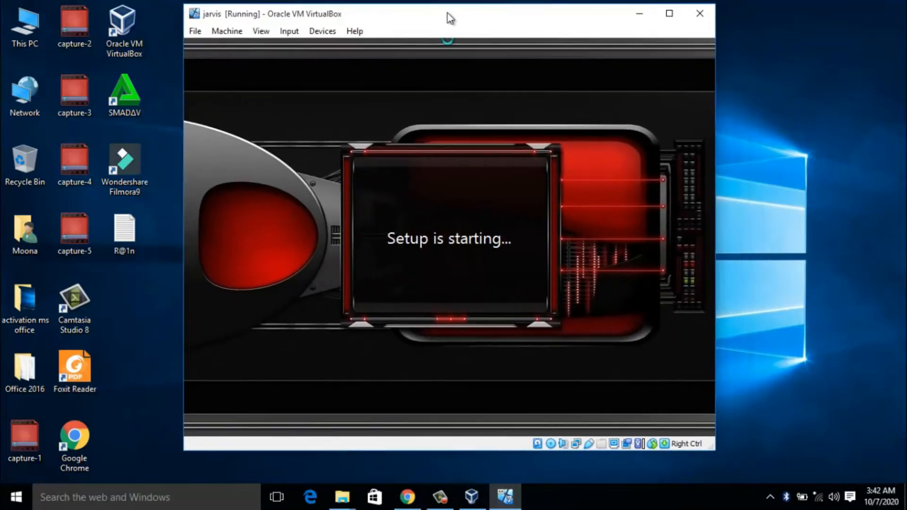
{"action": "left_click", "coordinate": [669, 18]}
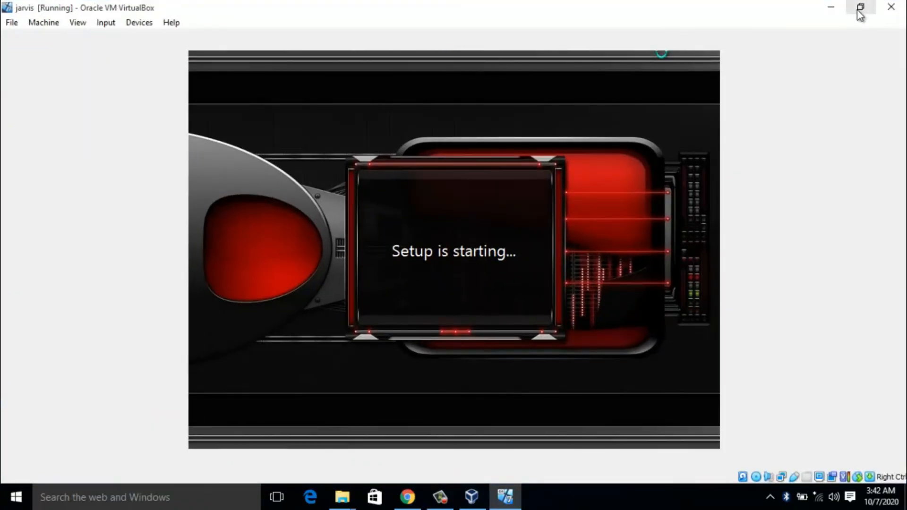
{"action": "left_click", "coordinate": [860, 13]}
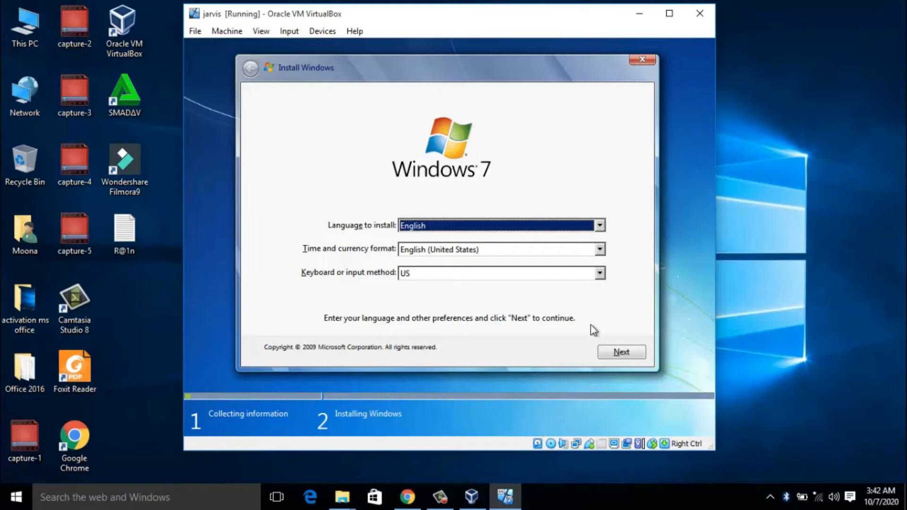
Step: Continue Windows 7 setup in English with the US keyboard and create a partition from all of Disk 0's unallocated space, accepting additional system partitions
{"action": "left_click", "coordinate": [620, 355]}
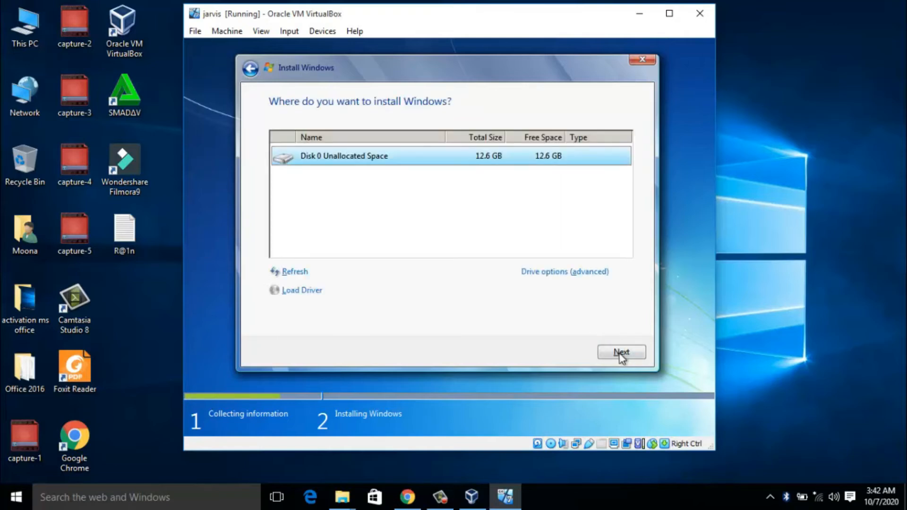
{"action": "left_click", "coordinate": [532, 274]}
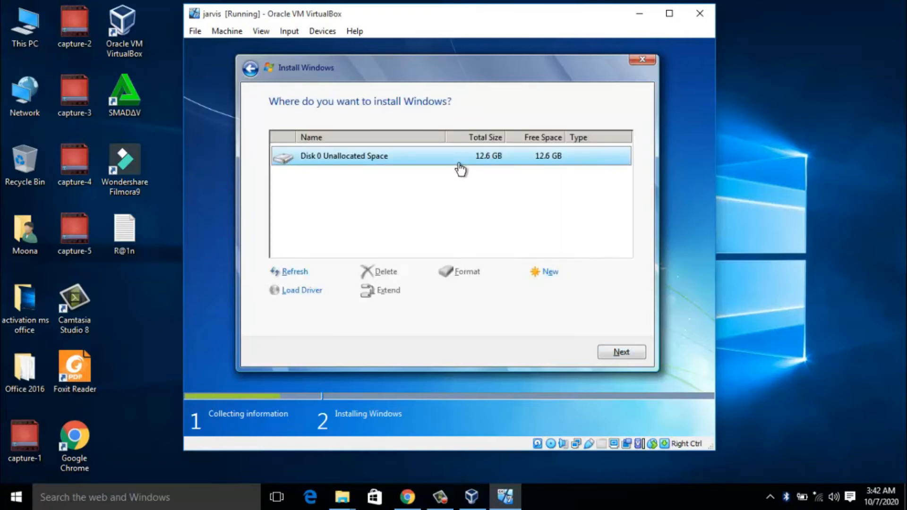
{"action": "left_click", "coordinate": [547, 278]}
{"action": "left_click", "coordinate": [566, 293]}
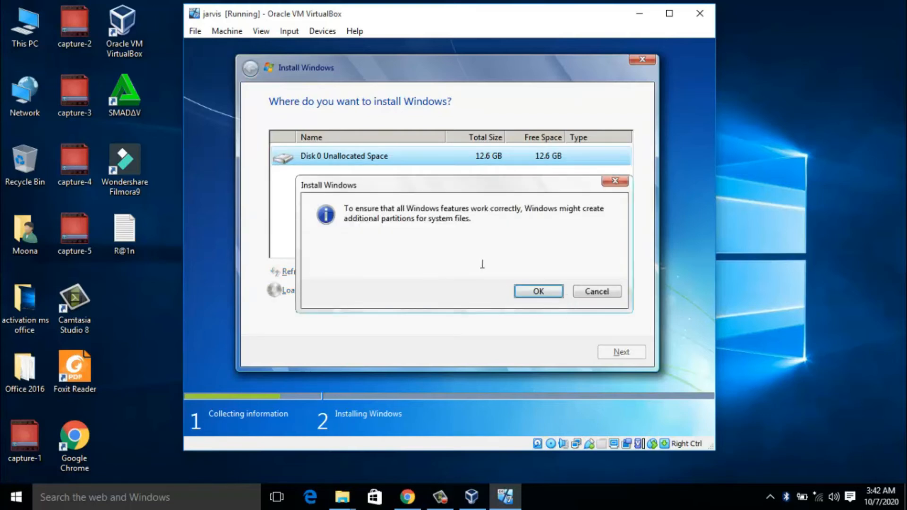
{"action": "left_click", "coordinate": [539, 291]}
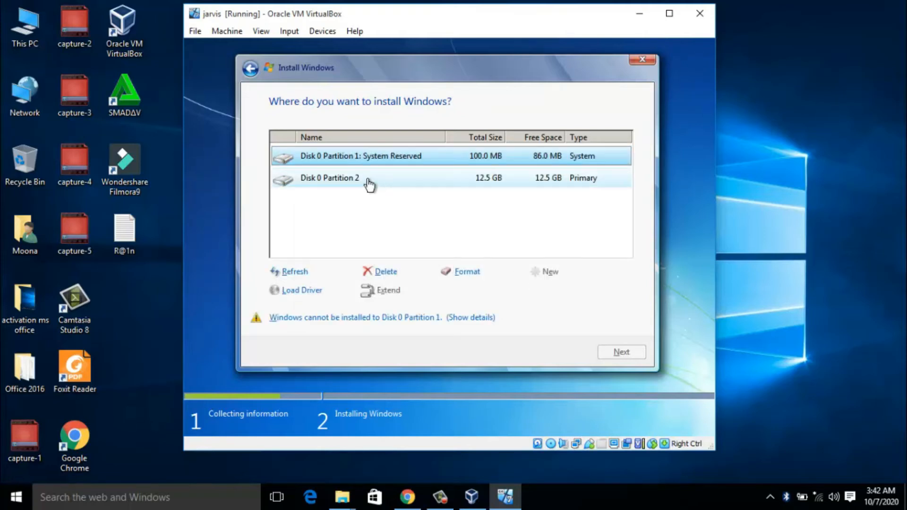
Step: Choose Disk 0 Partition 2 as the install location and start installing Windows 7 on it
{"action": "left_click", "coordinate": [381, 186]}
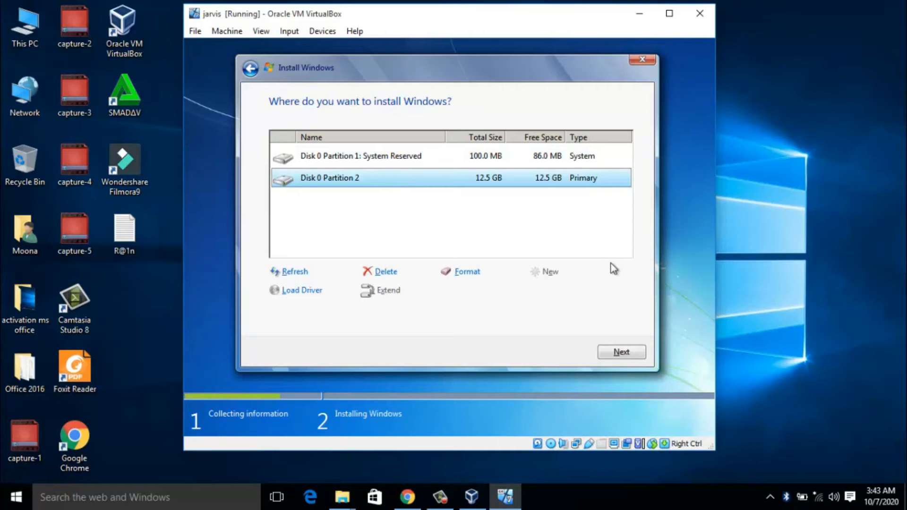
{"action": "left_click", "coordinate": [615, 354]}
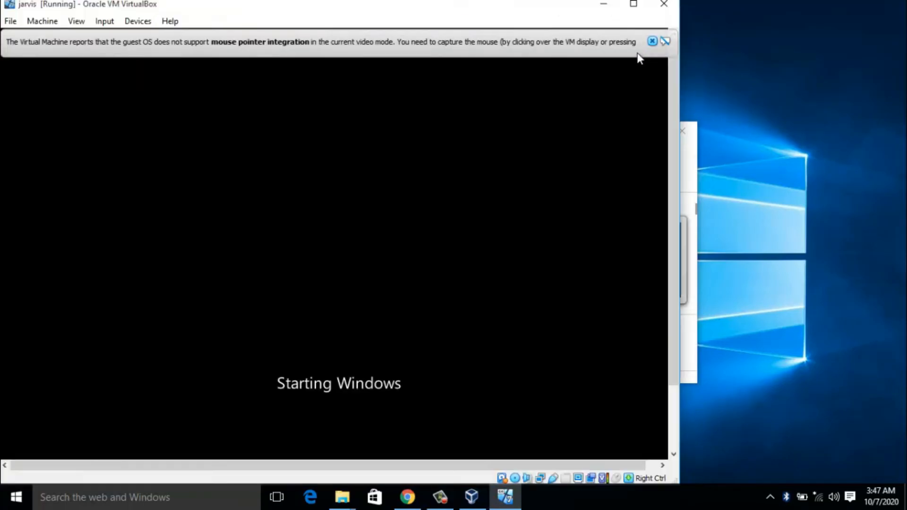
Step: Dismiss the mouse pointer notice and move the restarted virtual machine's window fully onto the desktop
{"action": "left_click", "coordinate": [652, 41]}
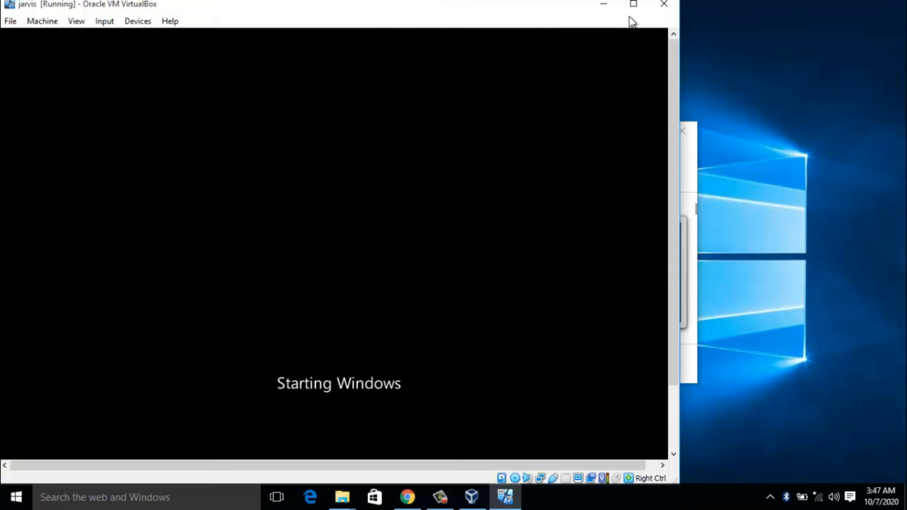
{"action": "left_click_drag", "start_coordinate": [391, 8], "coordinate": [542, 11]}
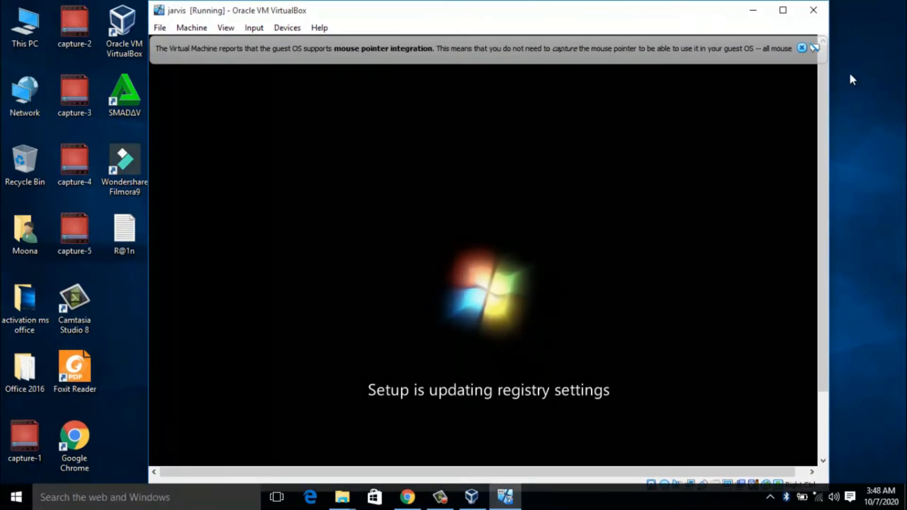
Step: Dismiss the mouse pointer notice, bring the restarting virtual machine's window fully onto the desktop and maximize it for Windows setup
{"action": "left_click", "coordinate": [801, 48]}
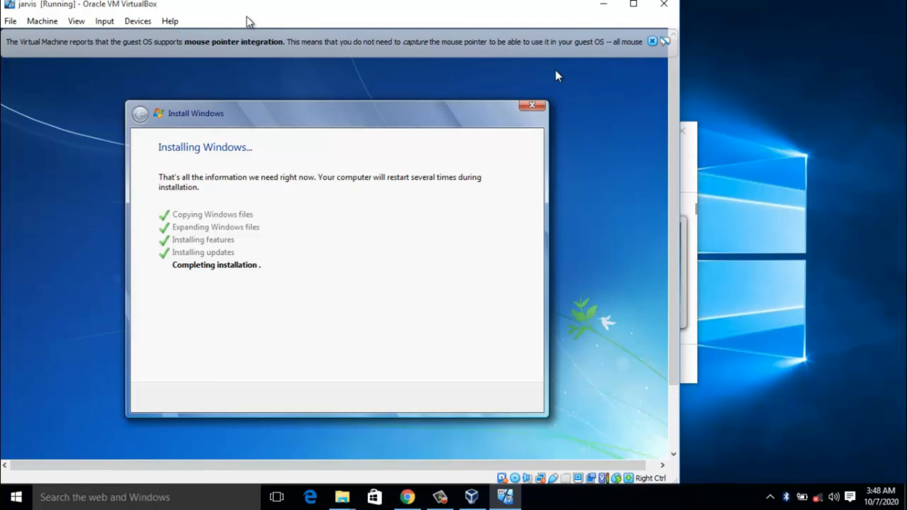
{"action": "left_click_drag", "start_coordinate": [293, 8], "coordinate": [428, 18]}
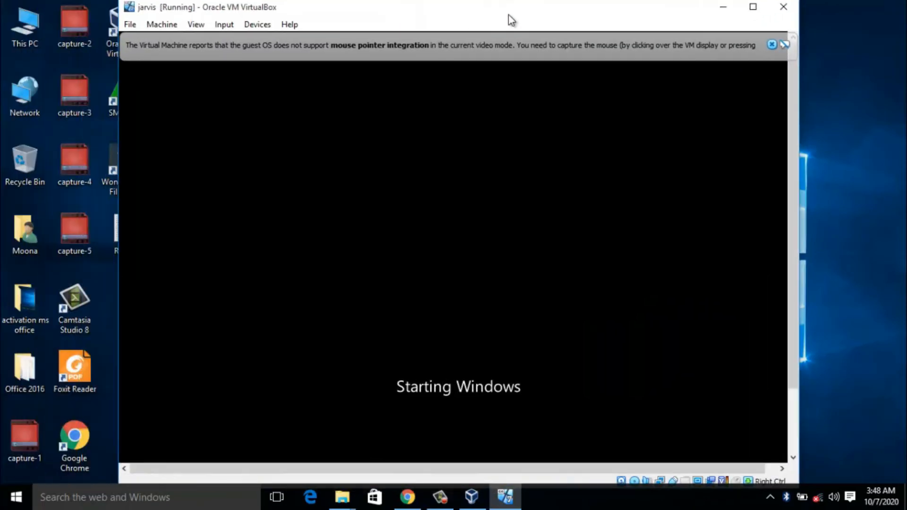
{"action": "left_click", "coordinate": [753, 10]}
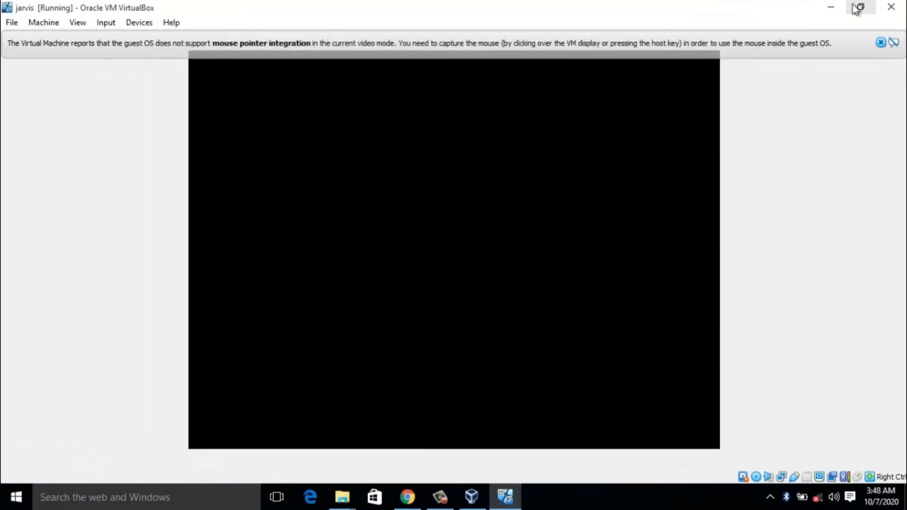
{"action": "left_click", "coordinate": [861, 6]}
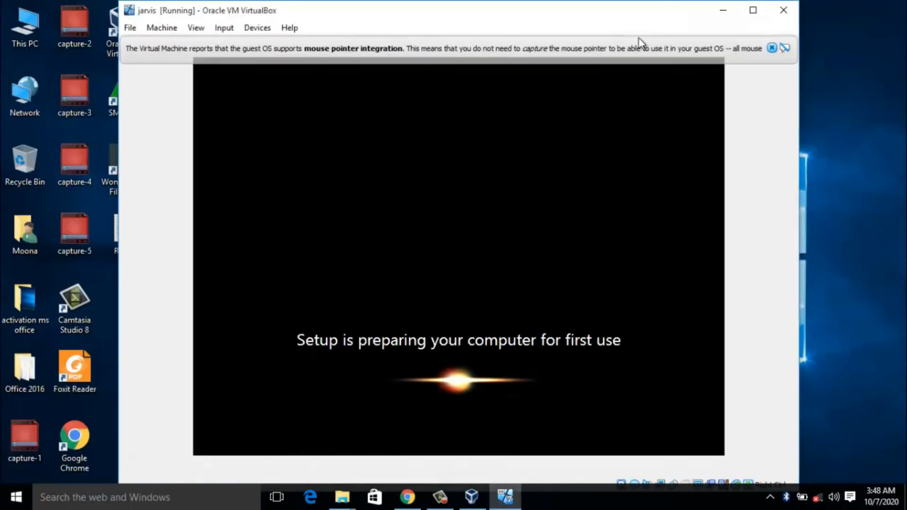
{"action": "left_click_drag", "start_coordinate": [575, 21], "coordinate": [615, 22]}
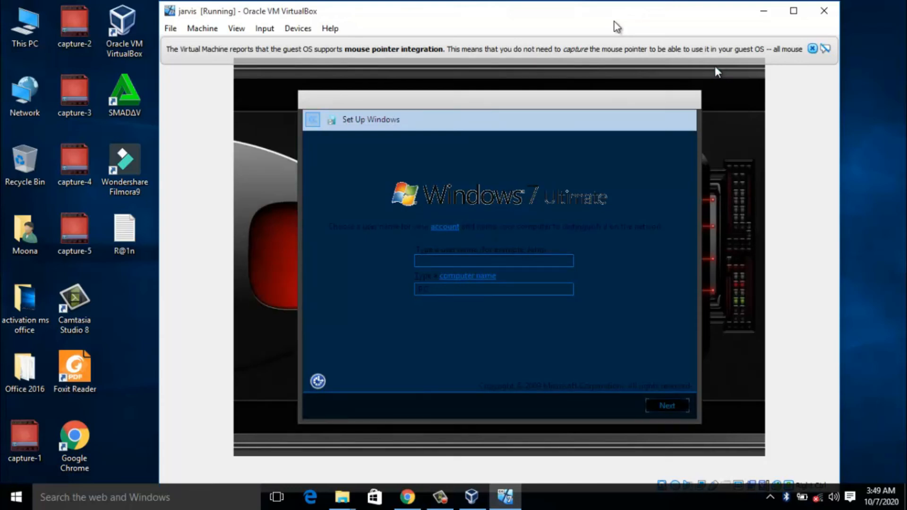
{"action": "double_click", "coordinate": [614, 21]}
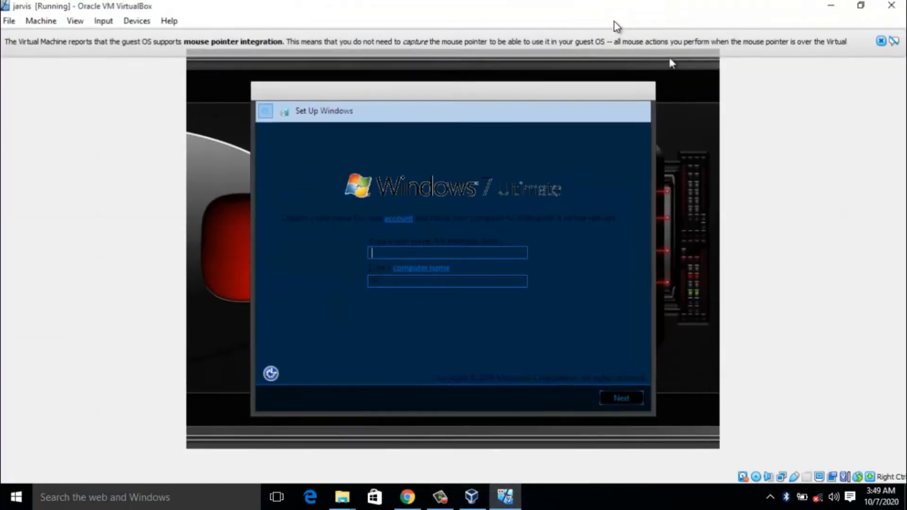
Step: Set the Windows 7 account's user name to jarvis, keep the computer name derived from it and continue setup
{"action": "type", "text": "jarvis"}
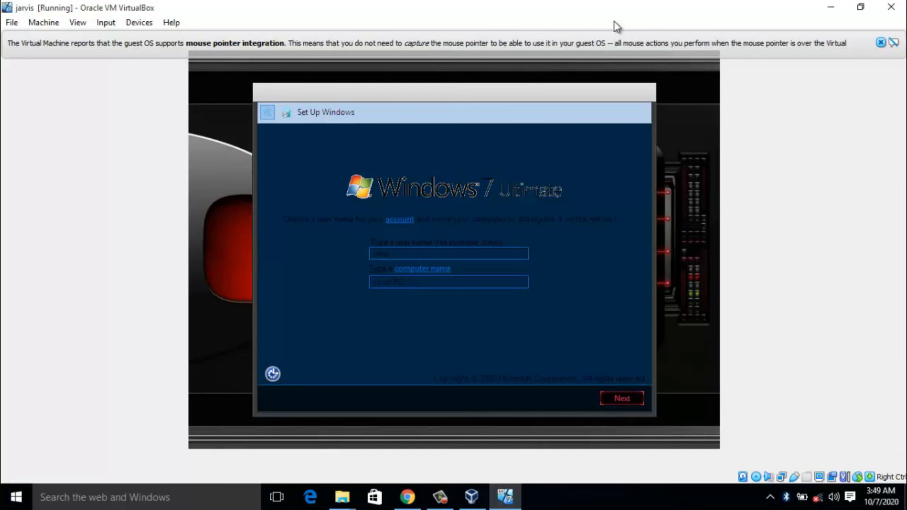
{"action": "key", "text": "BackSpace"}
{"action": "key", "text": "BackSpace"}
{"action": "key", "text": "BackSpace"}
{"action": "key", "text": "BackSpace"}
{"action": "key", "text": "BackSpace"}
{"action": "type", "text": "arvis"}
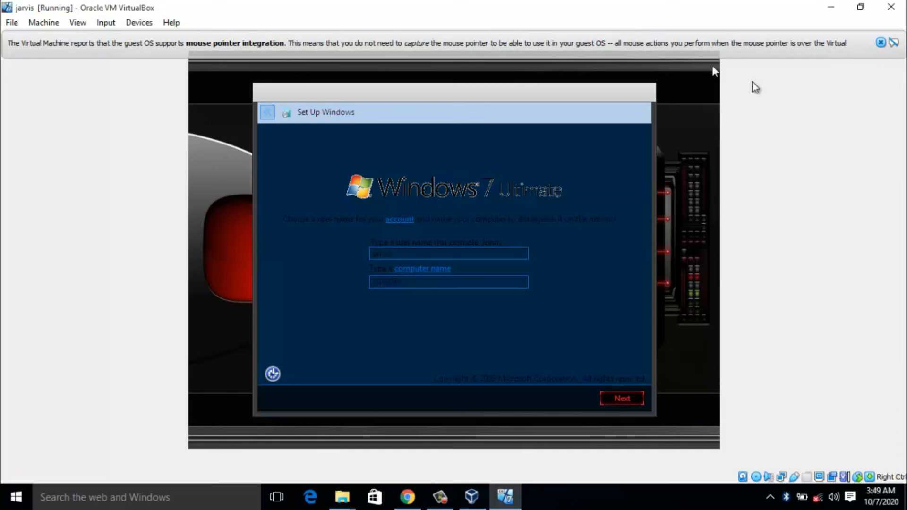
{"action": "left_click", "coordinate": [622, 399]}
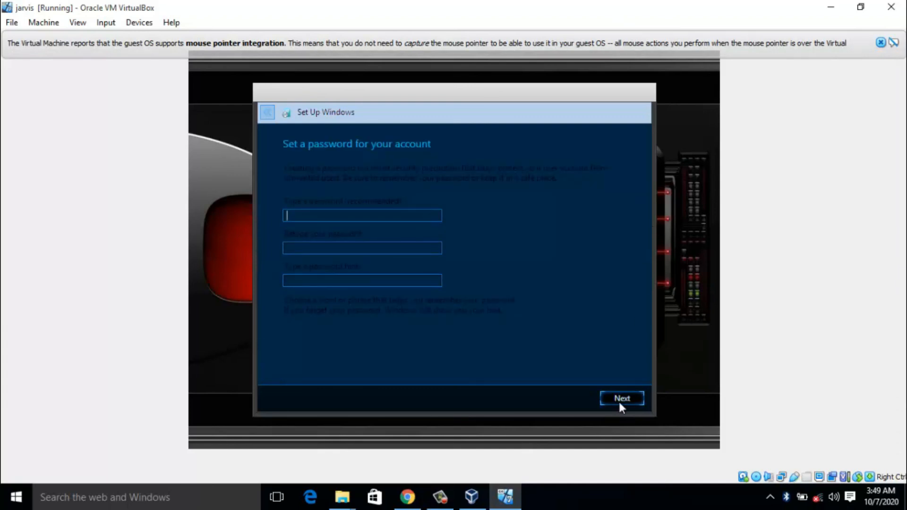
Step: Leave the account password blank and choose Ask me later for the automatic protection and update settings
{"action": "left_click", "coordinate": [620, 404]}
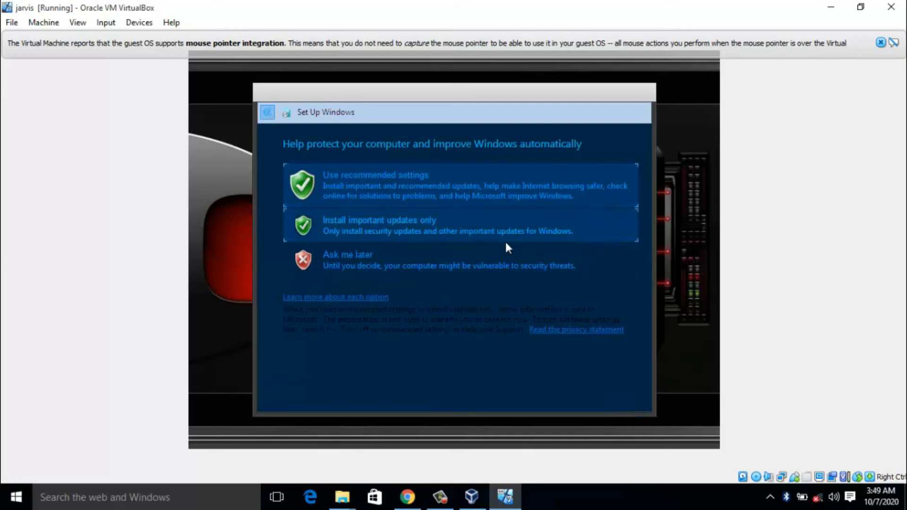
{"action": "left_click", "coordinate": [508, 258]}
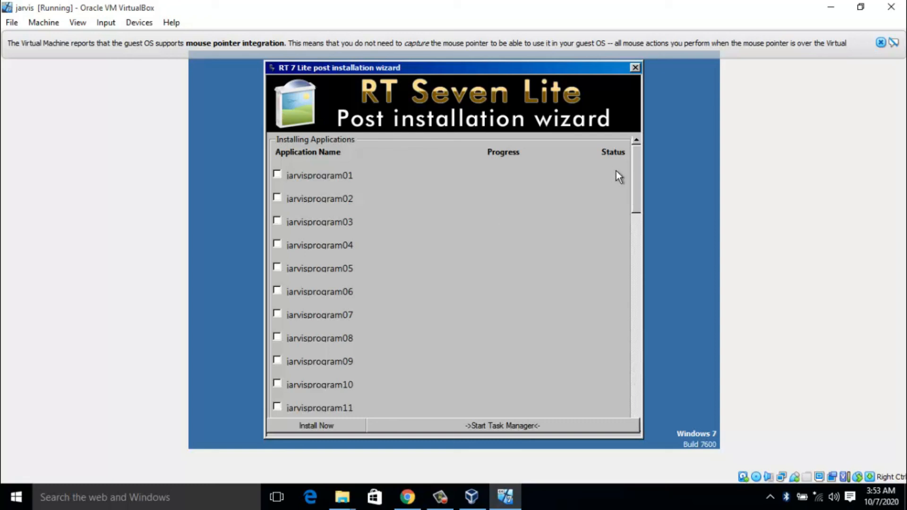
Step: Install all the listed jarvisprogram applications from the RT Seven Lite post installation wizard and review their installation status
{"action": "mouse_move", "coordinate": [635, 180]}
{"action": "left_mouse_down"}
{"action": "mouse_move", "coordinate": [627, 249]}
{"action": "mouse_move", "coordinate": [632, 170]}
{"action": "left_mouse_up"}
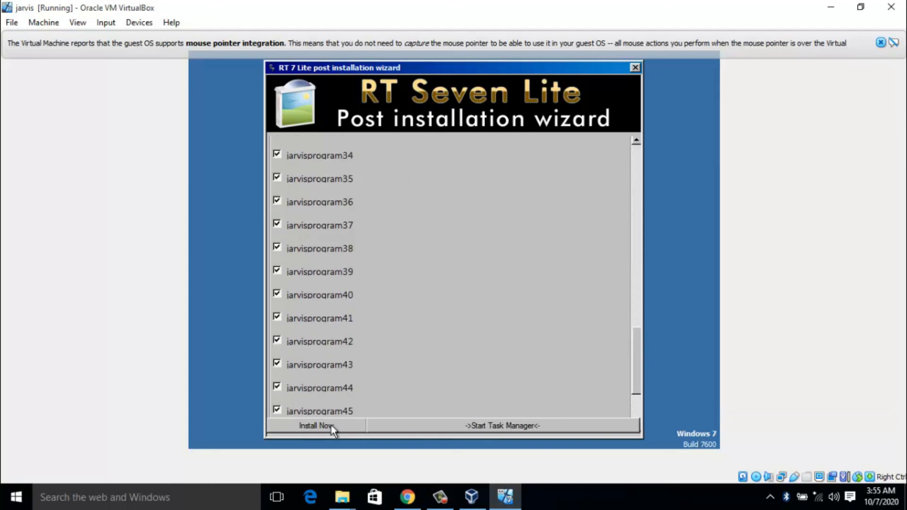
{"action": "left_click", "coordinate": [331, 425]}
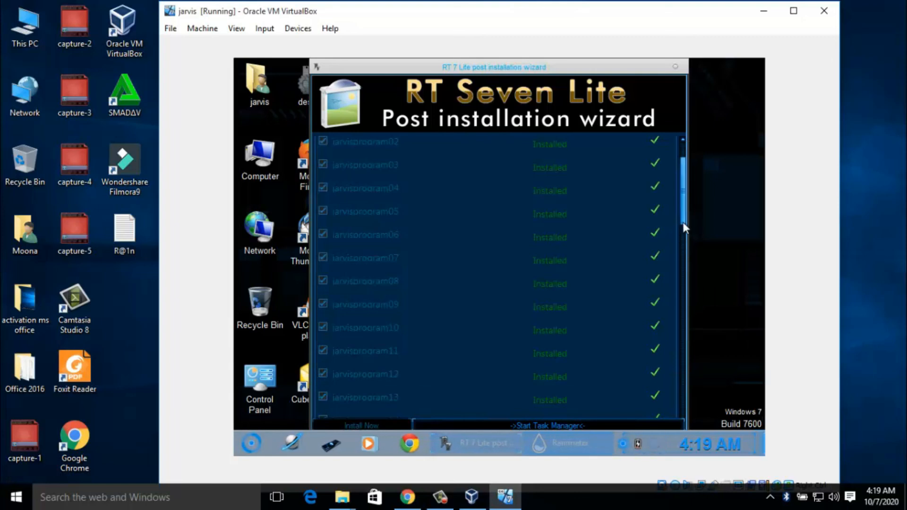
{"action": "left_click_drag", "start_coordinate": [682, 222], "coordinate": [671, 395]}
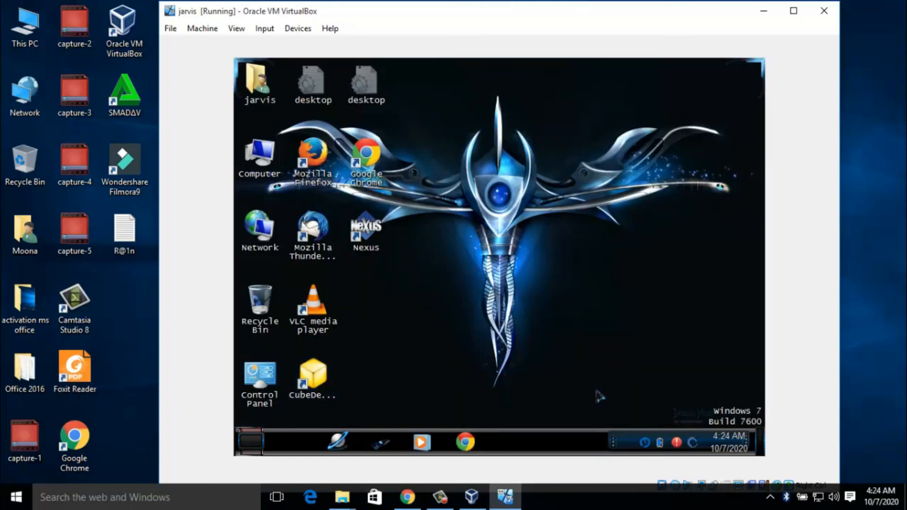
Step: Examine the installed Windows 7 desktop, its context menu options and its icons, leaving no icon selected
{"action": "mouse_move", "coordinate": [661, 444]}
{"action": "right_click", "coordinate": [468, 271]}
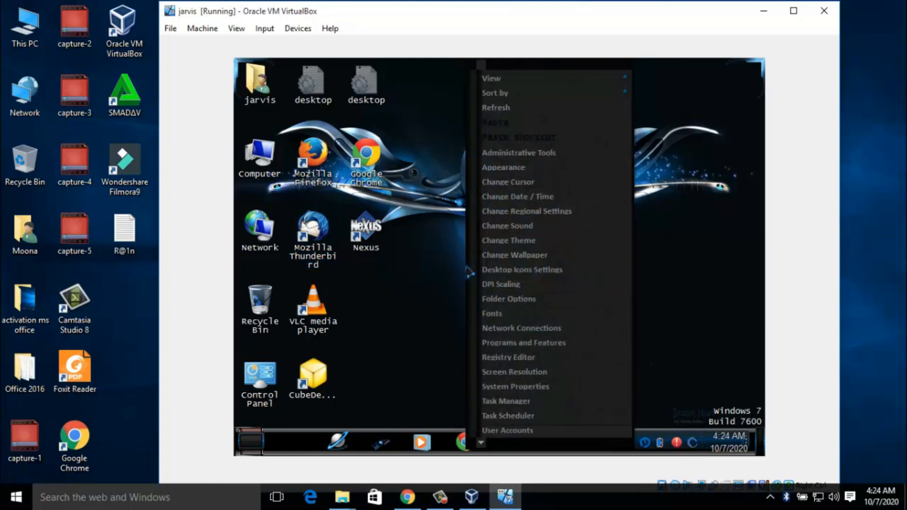
{"action": "left_click_drag", "start_coordinate": [418, 312], "coordinate": [155, 492]}
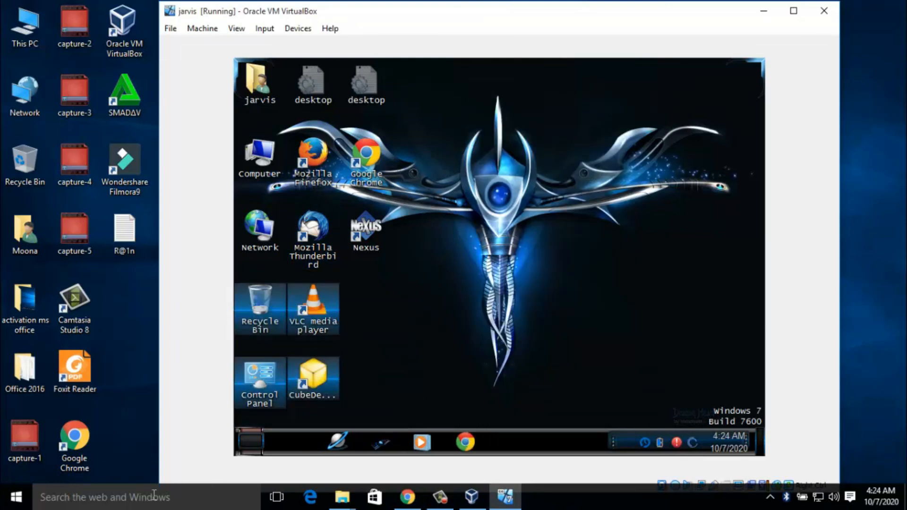
{"action": "left_click", "coordinate": [344, 394]}
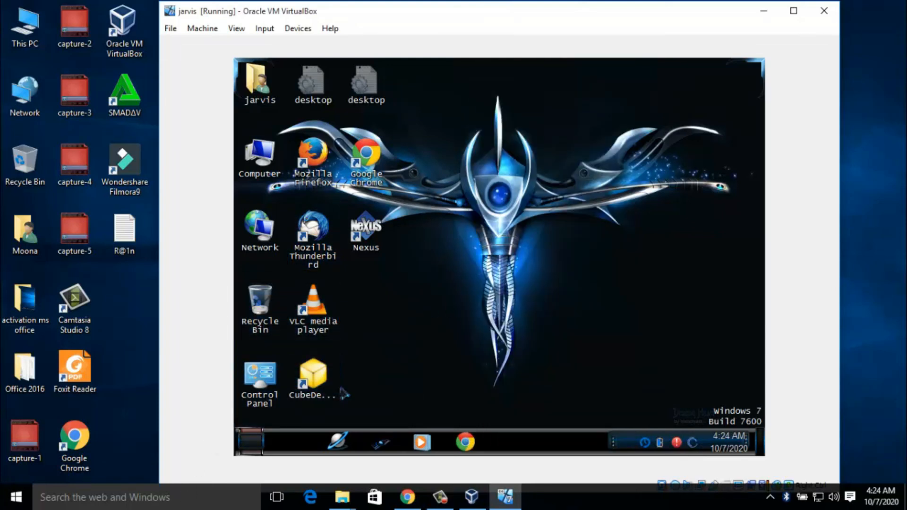